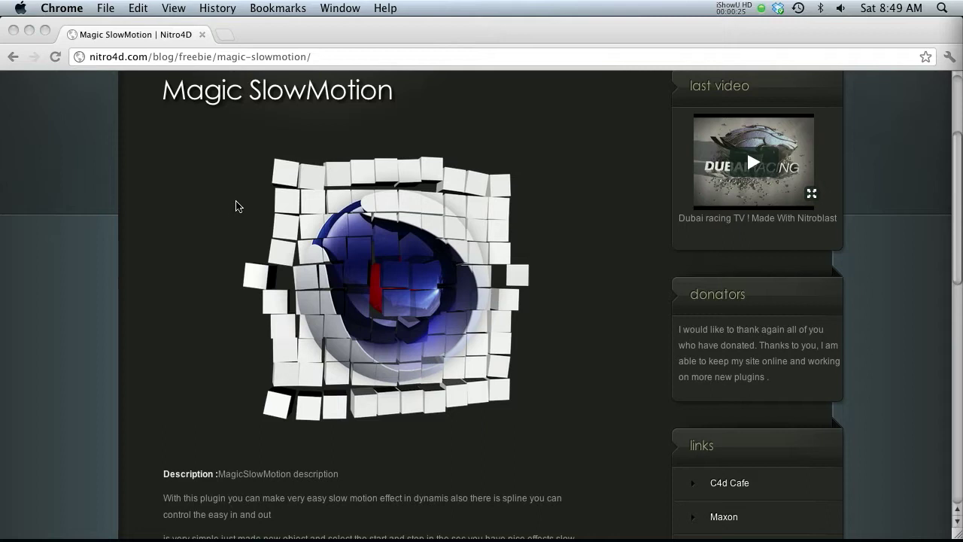
# Switch to Cinema 4D with the falling dollar-bills scene
pyautogui.scroll(3, 221, 196)
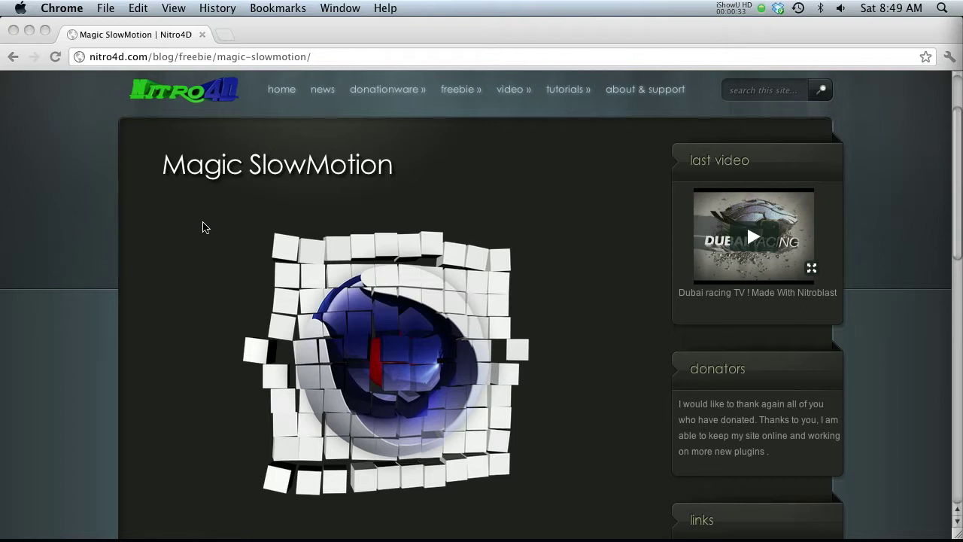
pyautogui.scroll(-1, 181, 188)
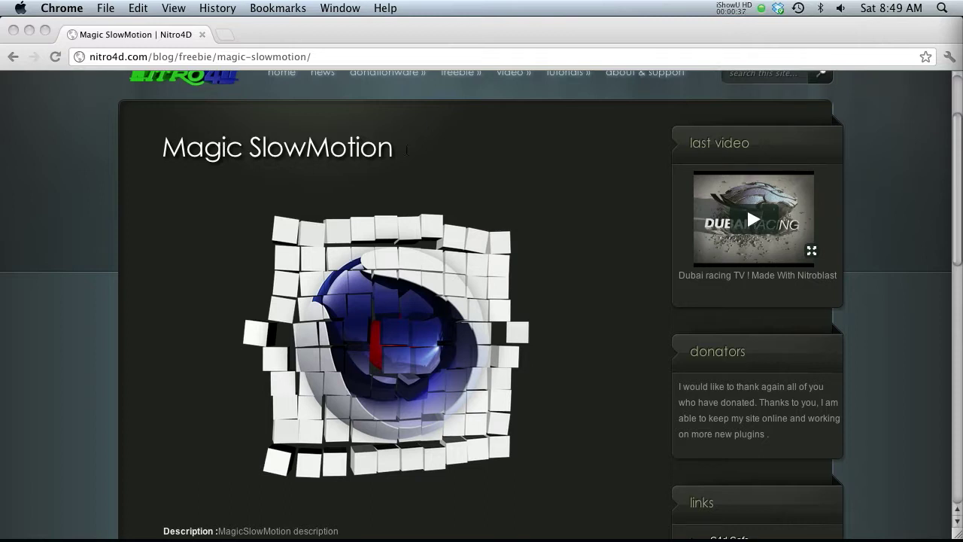
pyautogui.scroll(-2, 418, 151)
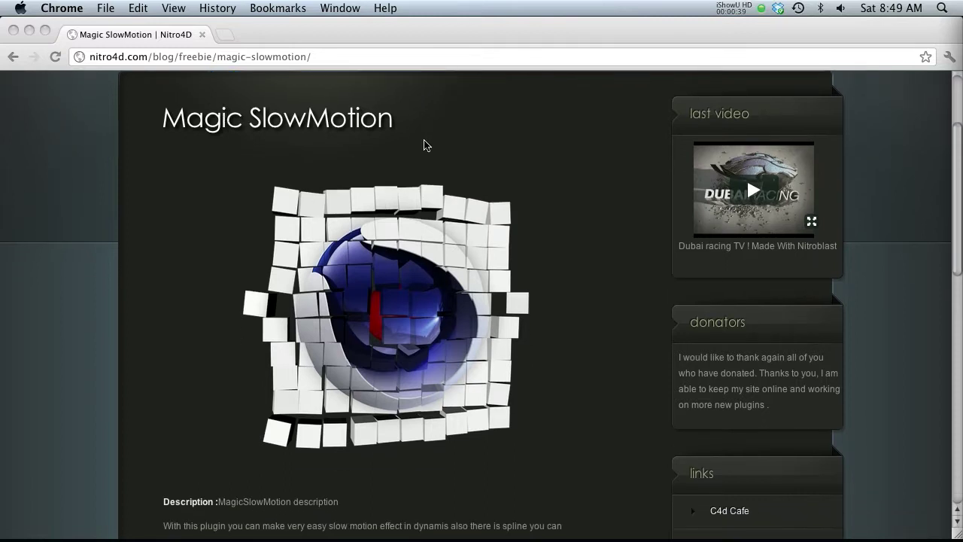
pyautogui.scroll(-2, 376, 280)
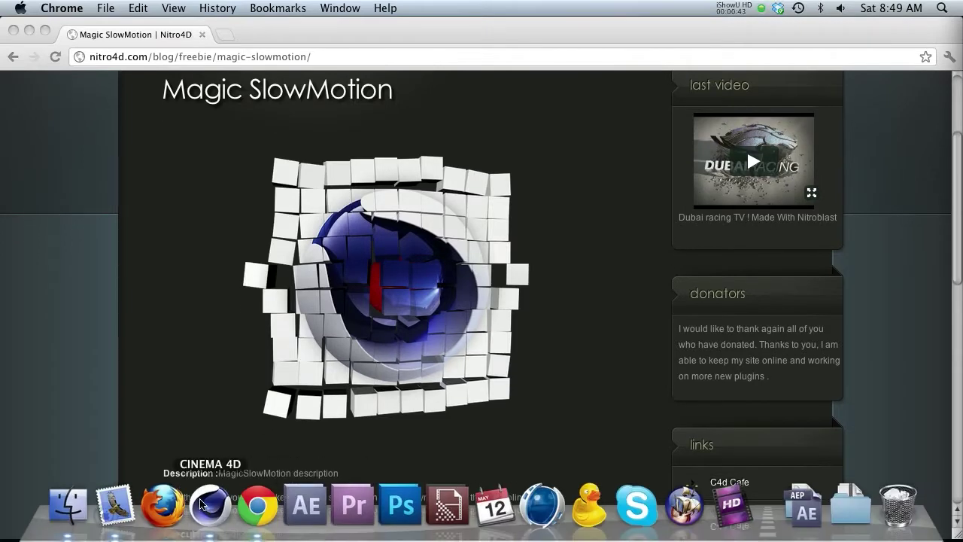
pyautogui.click(210, 505)
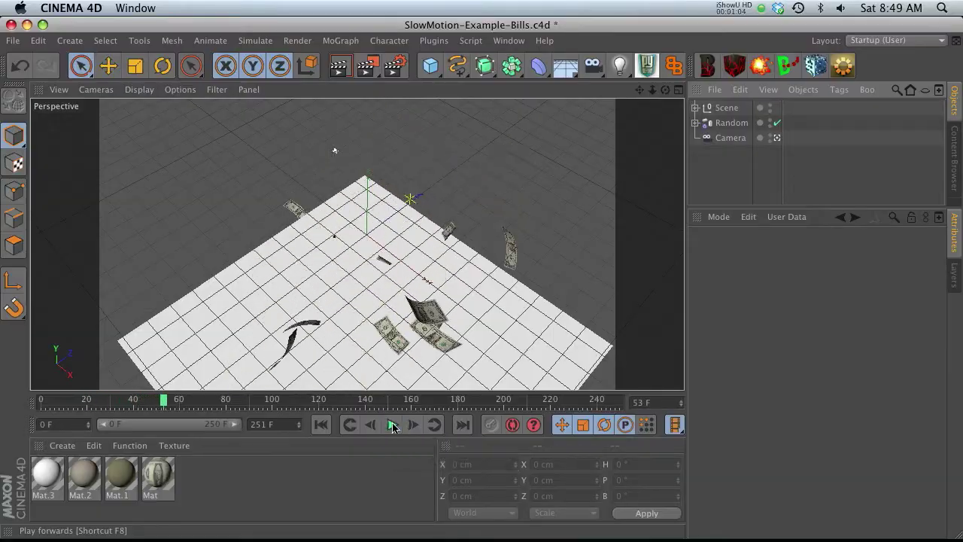
# Preview the bills falling several times, ending rewound at frame 0
pyautogui.click(321, 424)
pyautogui.click(393, 425)
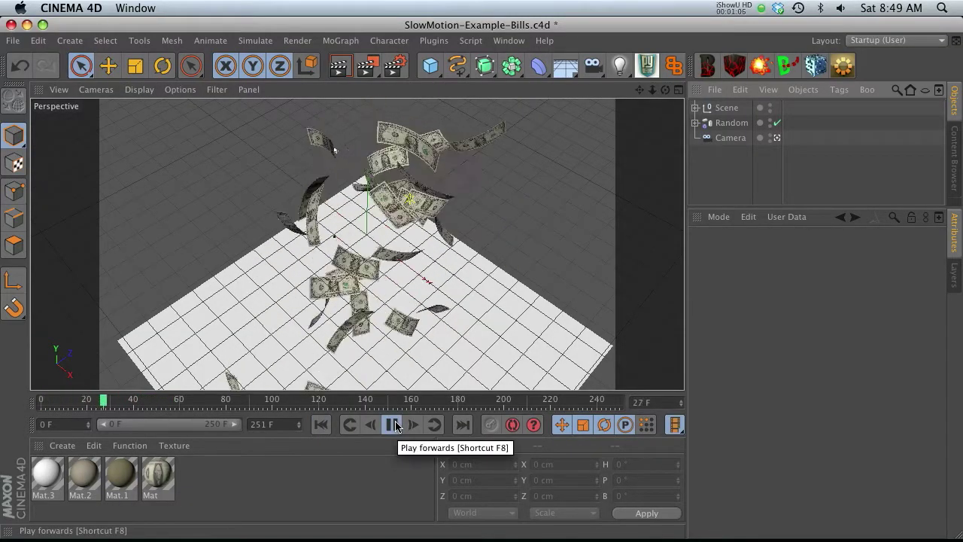
pyautogui.click(392, 425)
pyautogui.click(321, 425)
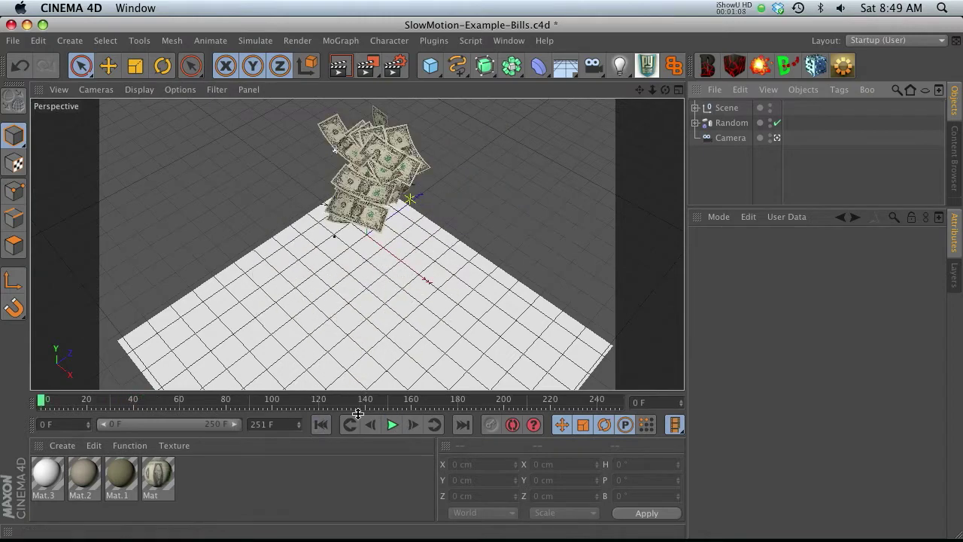
pyautogui.click(392, 425)
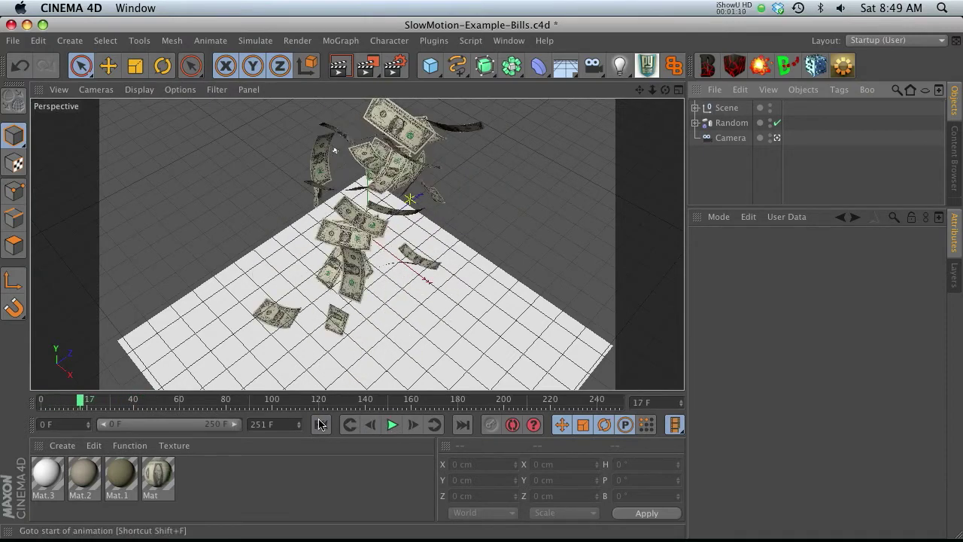
pyautogui.click(321, 424)
pyautogui.click(392, 425)
pyautogui.click(394, 425)
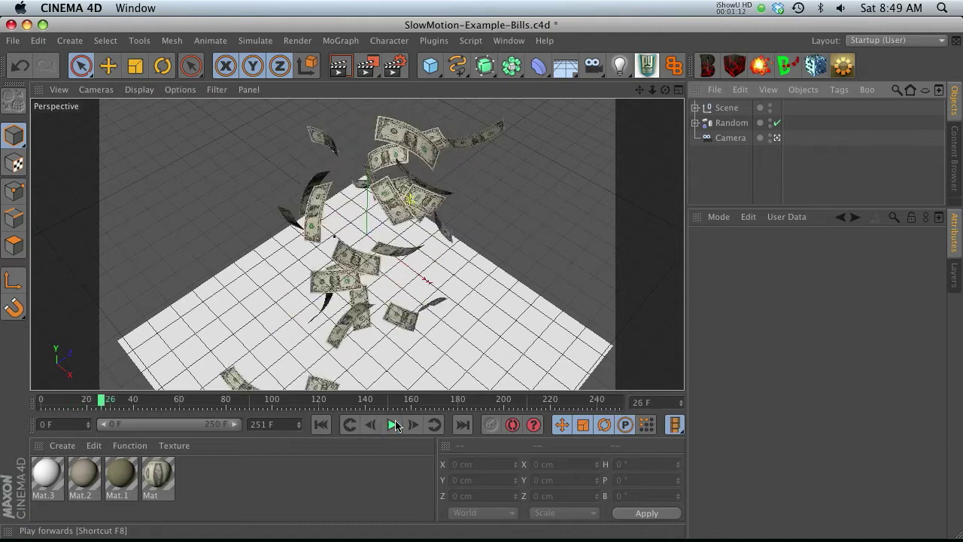
pyautogui.click(393, 426)
pyautogui.click(392, 425)
pyautogui.click(321, 425)
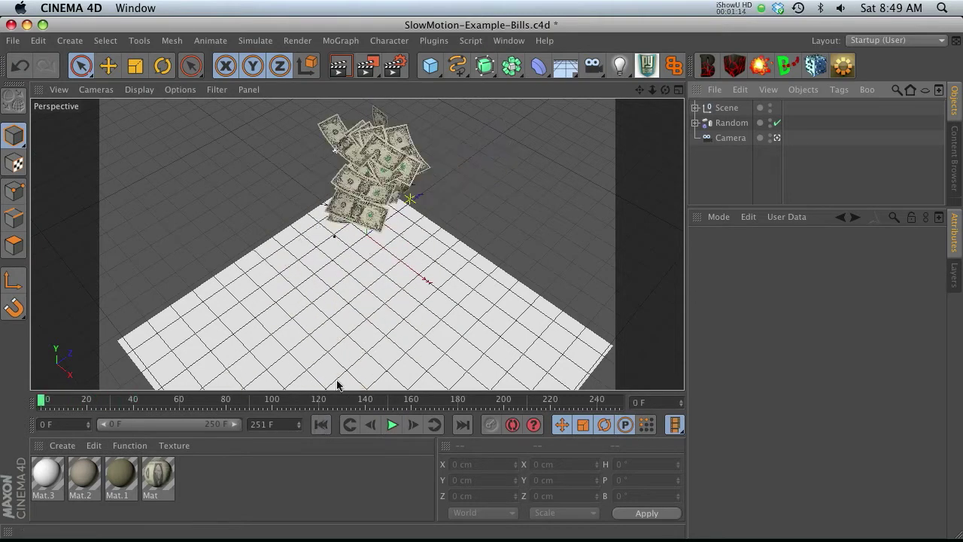
# Add a MagicSlowMotion object to the scene from the Plugins menu
pyautogui.click(434, 40)
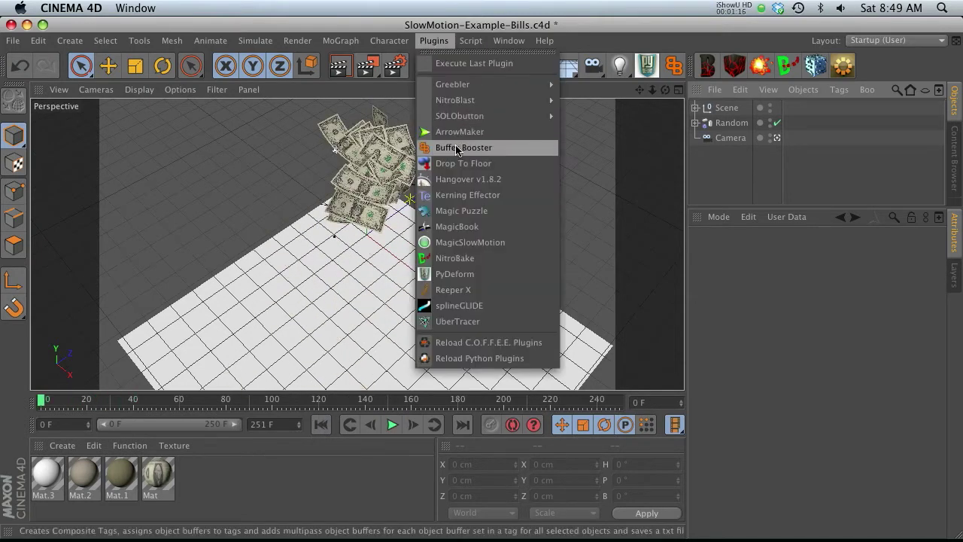
pyautogui.click(470, 243)
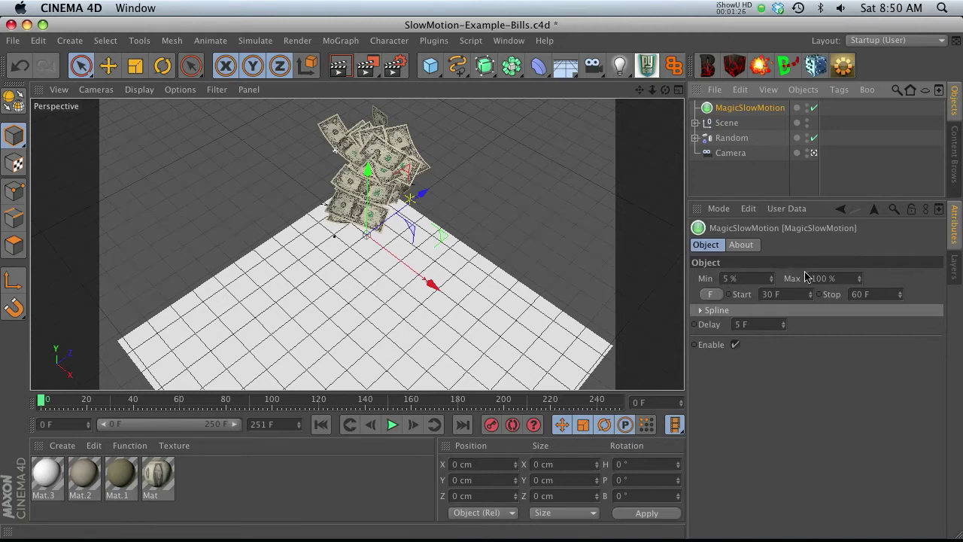
pyautogui.click(792, 293)
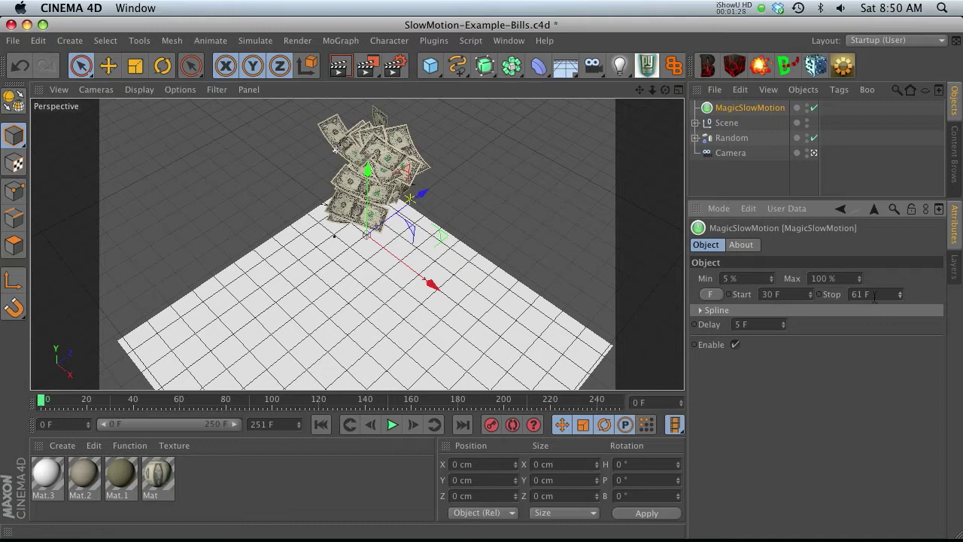
pyautogui.doubleClick(764, 293)
pyautogui.press('Return')
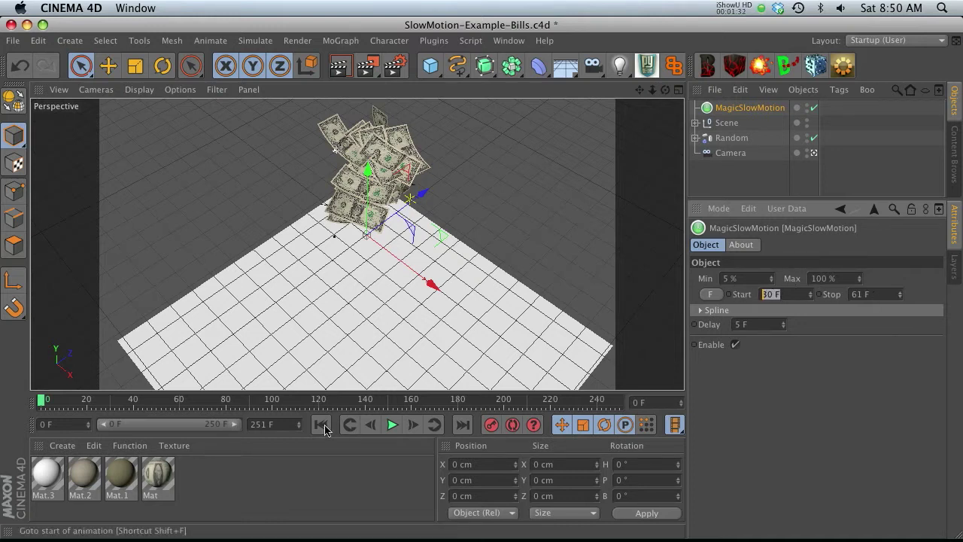
# Set the slowdown Start to frame 16 and Stop to frame 35
pyautogui.click(392, 428)
pyautogui.click(393, 427)
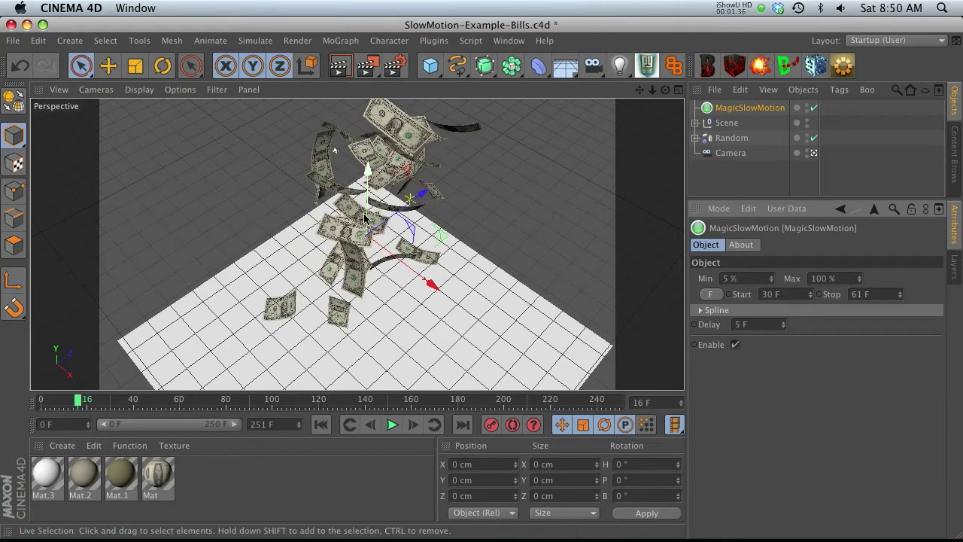
pyautogui.moveTo(778, 294); pyautogui.dragTo(749, 293)
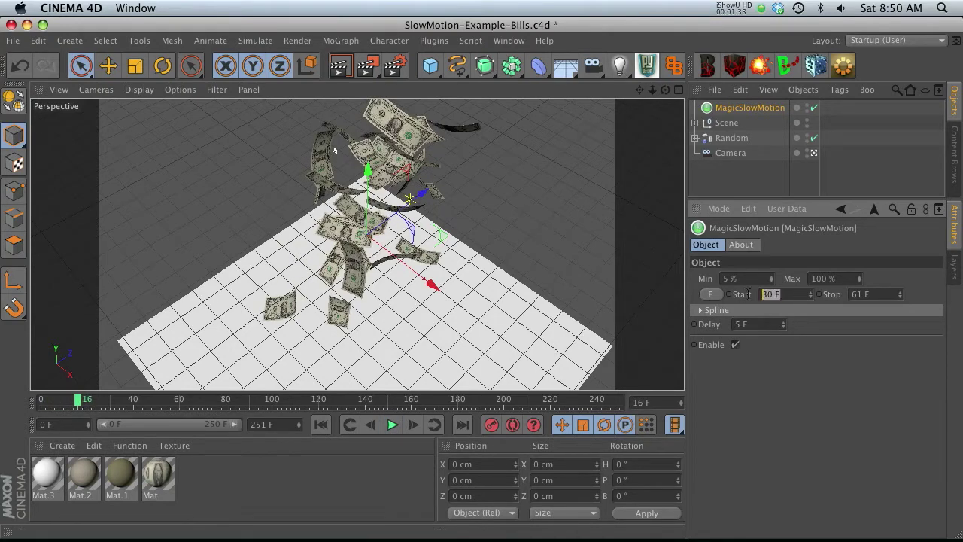
pyautogui.click(805, 311)
pyautogui.click(721, 308)
pyautogui.click(712, 294)
pyautogui.moveTo(786, 295); pyautogui.dragTo(757, 296)
pyautogui.press('Tab')
pyautogui.click(321, 424)
# Change the slowdown Stop to 50 F and replay the simulation
pyautogui.click(393, 424)
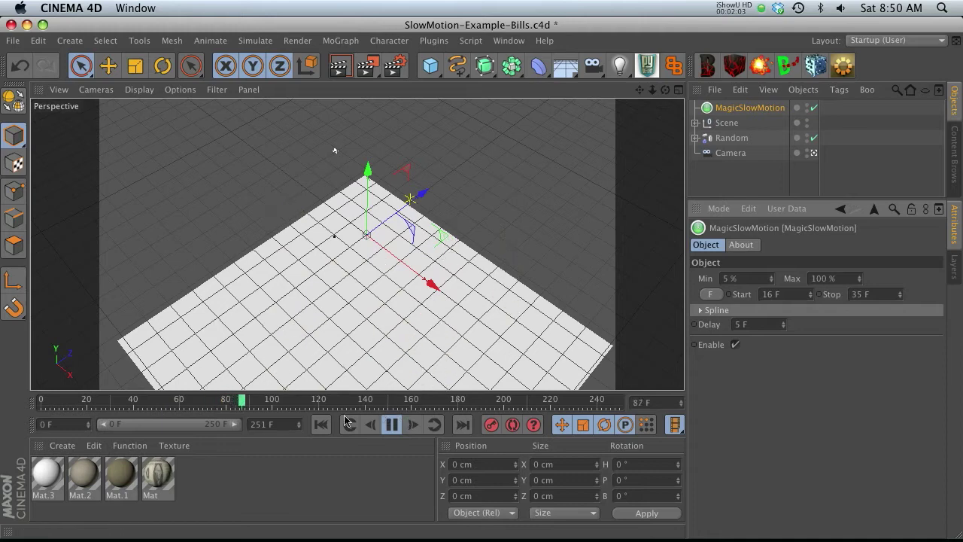
pyautogui.click(321, 425)
pyautogui.click(390, 425)
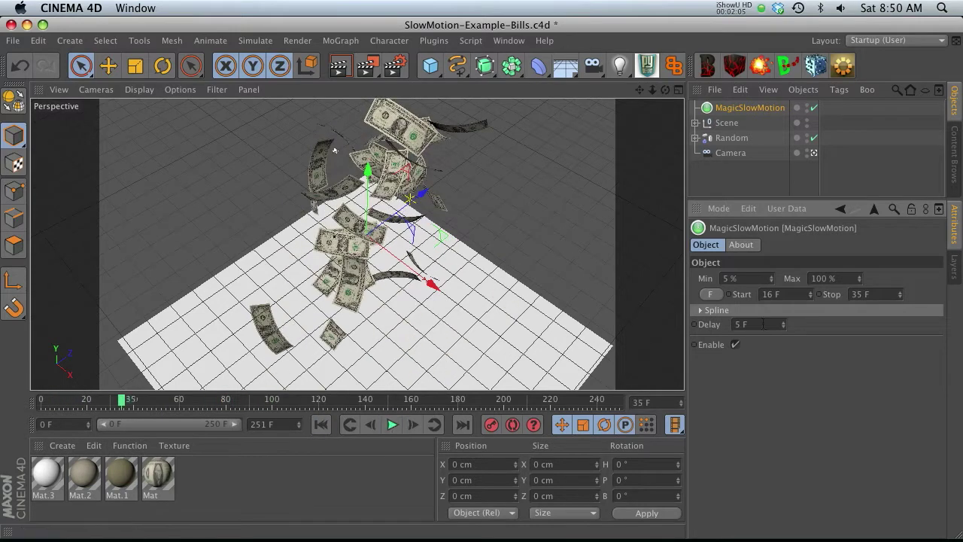
pyautogui.press('Return')
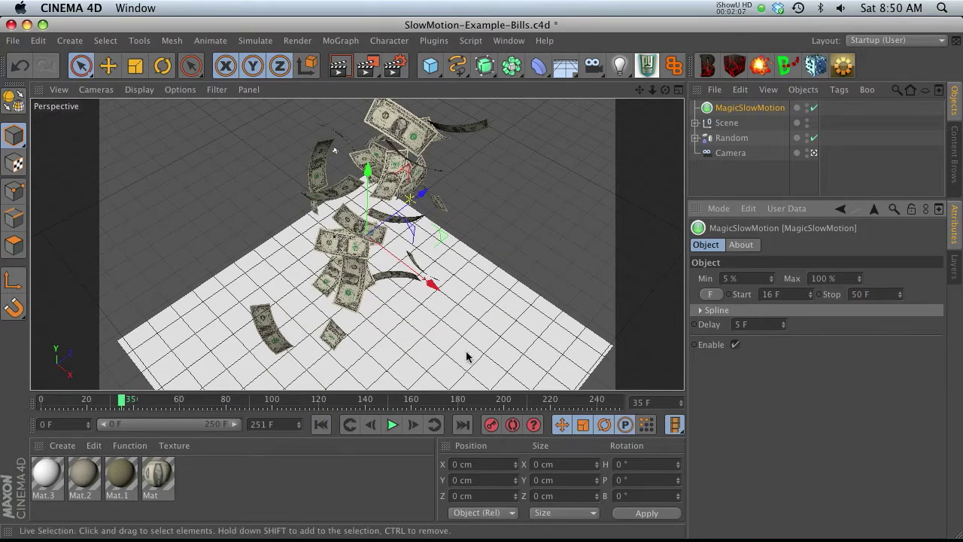
pyautogui.click(321, 425)
pyautogui.click(392, 425)
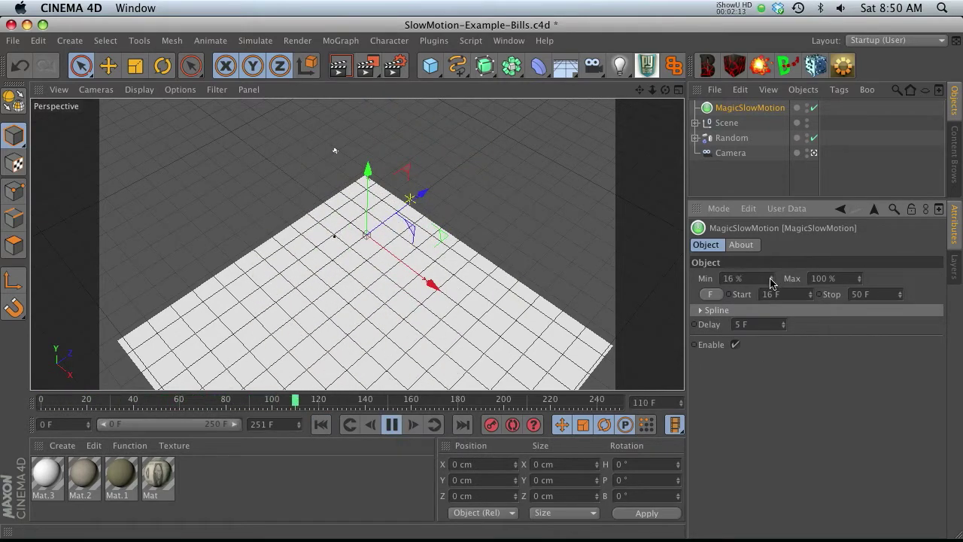
# Set the minimum speed to 20 % and preview, ending at frame 0
pyautogui.doubleClick(734, 278)
pyautogui.write('20')
pyautogui.click(320, 425)
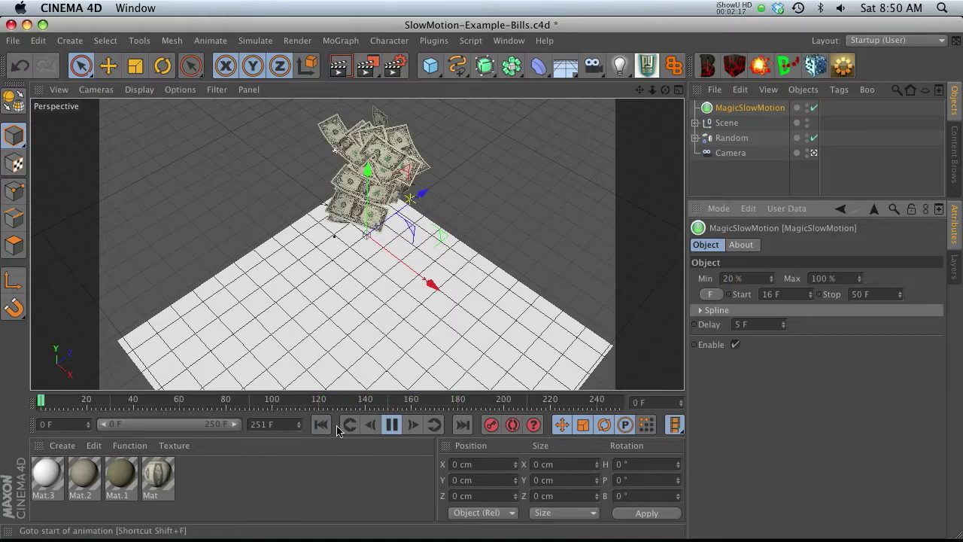
pyautogui.click(392, 425)
pyautogui.hotkey('shift', 'f')
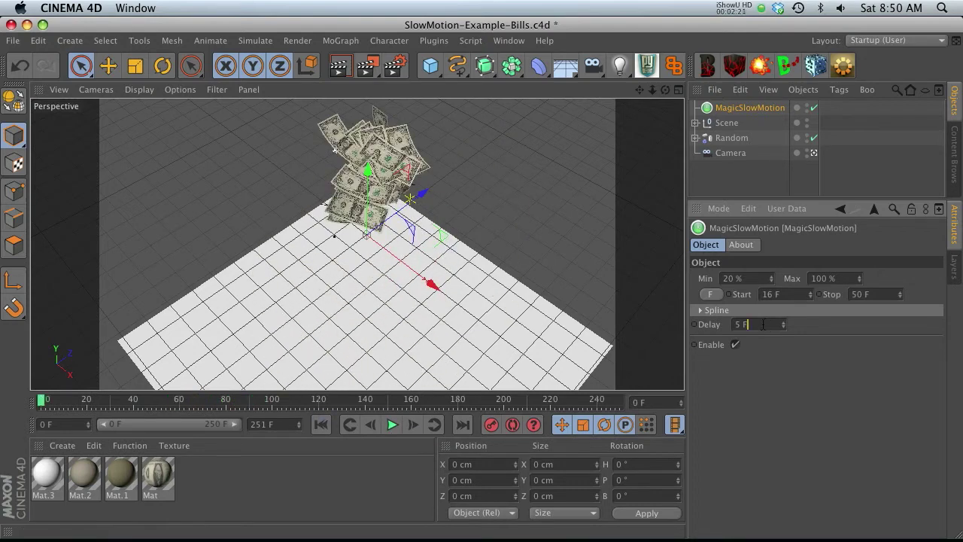
# Try a Delay of 1 F and play the simulation to frame 54
pyautogui.doubleClick(763, 324)
pyautogui.write('1')
pyautogui.press('Return')
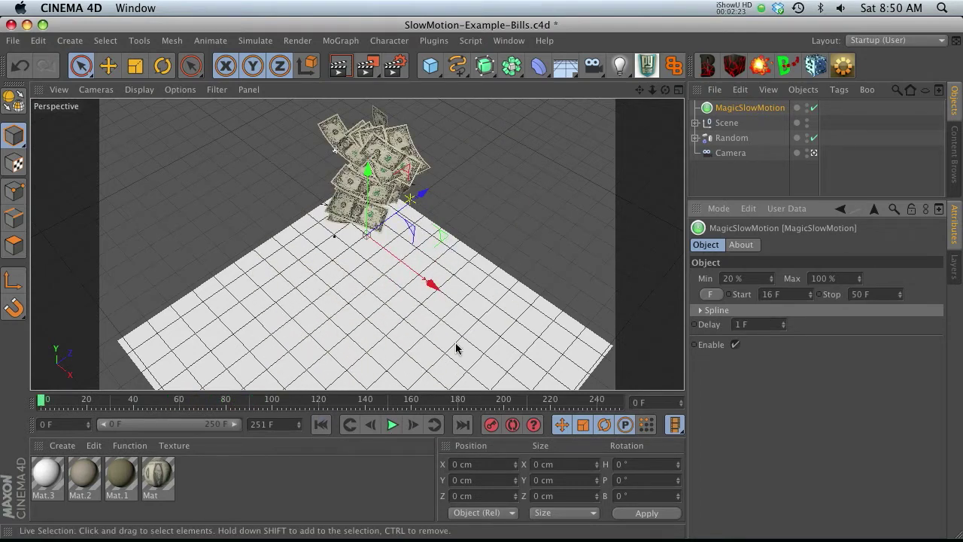
pyautogui.click(392, 424)
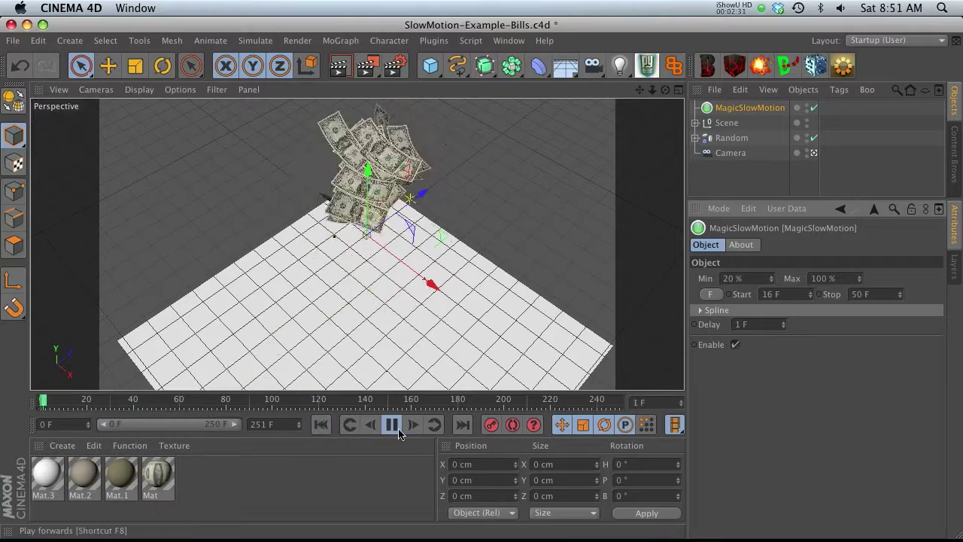
pyautogui.click(397, 431)
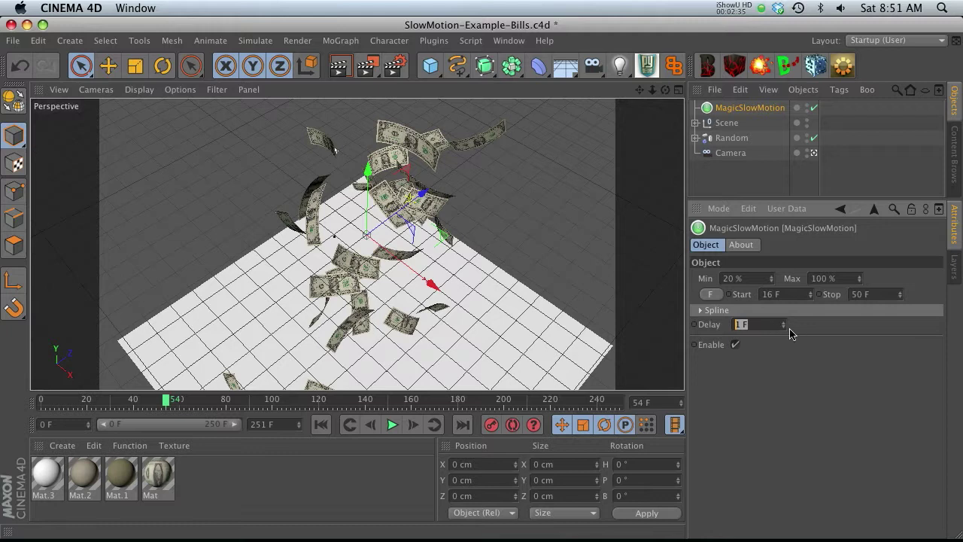
# Set Delay to 16 F, preview the slowdown from frame 0, then deselect MagicSlowMotion
pyautogui.write('1')
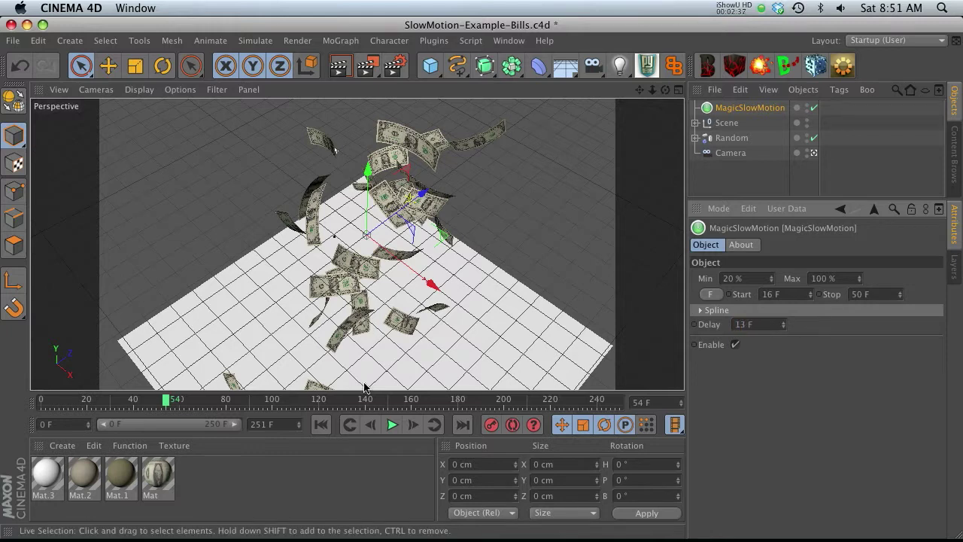
pyautogui.write('16')
pyautogui.press('Return')
pyautogui.click(320, 425)
pyautogui.click(392, 424)
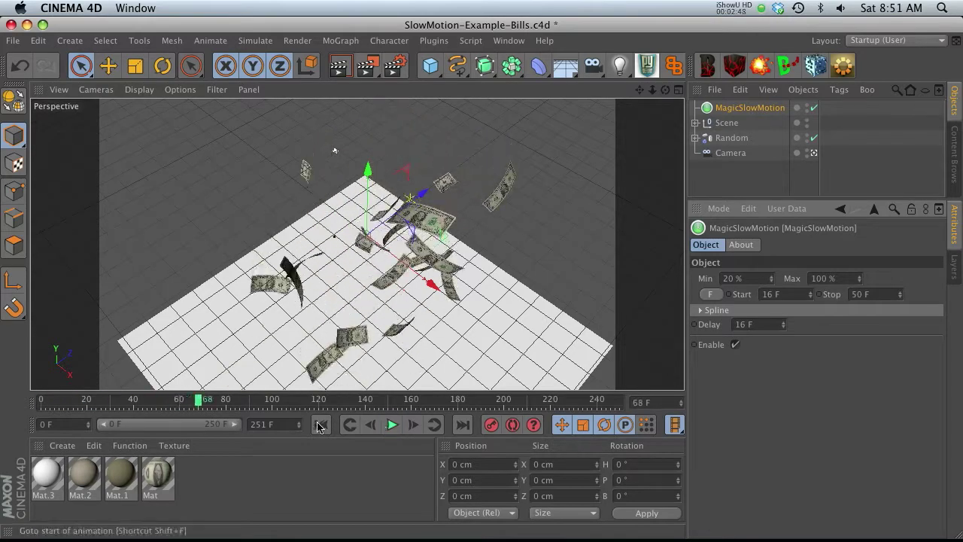
pyautogui.click(320, 425)
pyautogui.click(392, 424)
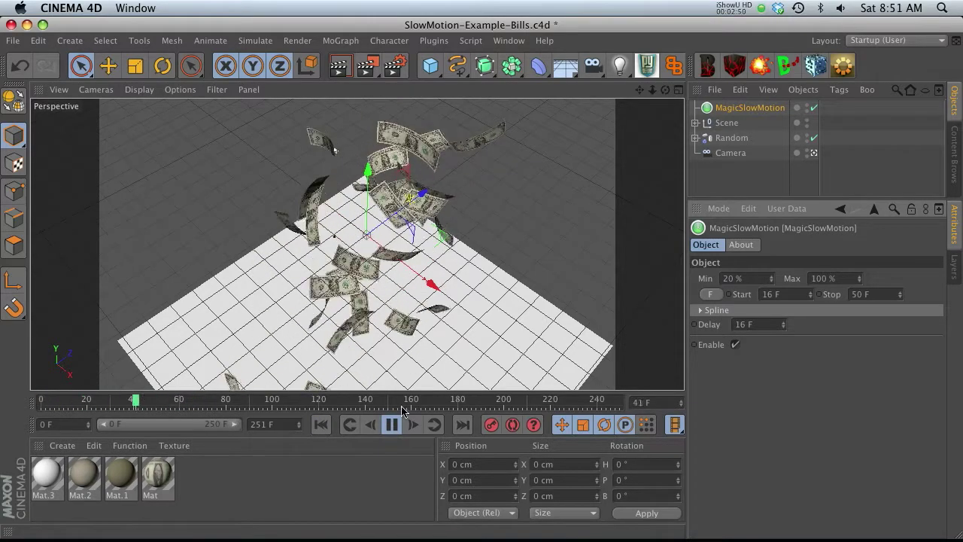
pyautogui.click(392, 425)
pyautogui.click(321, 424)
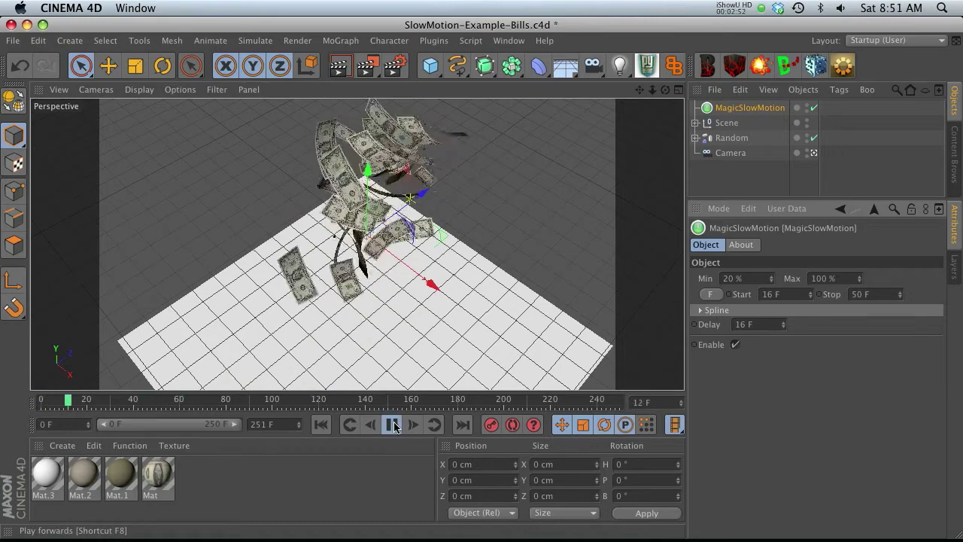
pyautogui.click(392, 425)
pyautogui.click(321, 425)
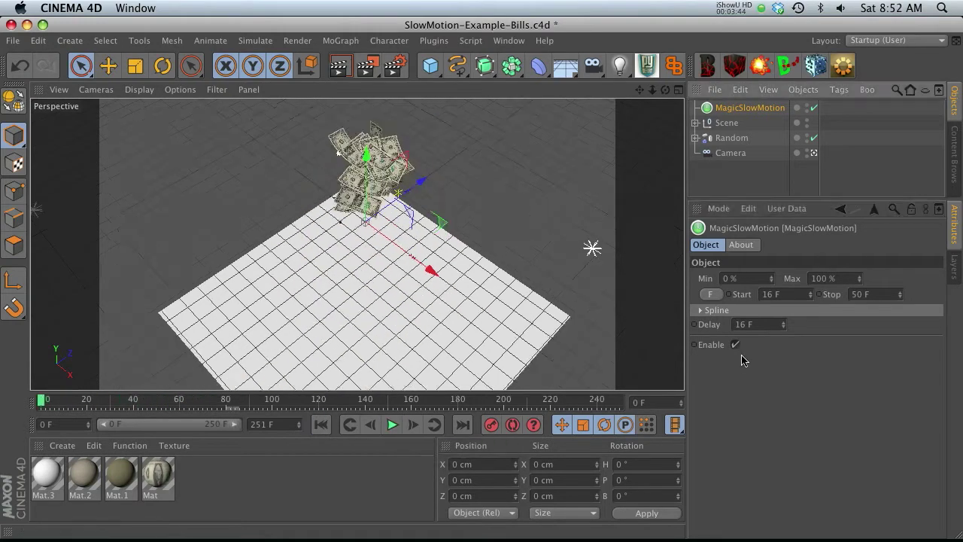
pyautogui.click(754, 324)
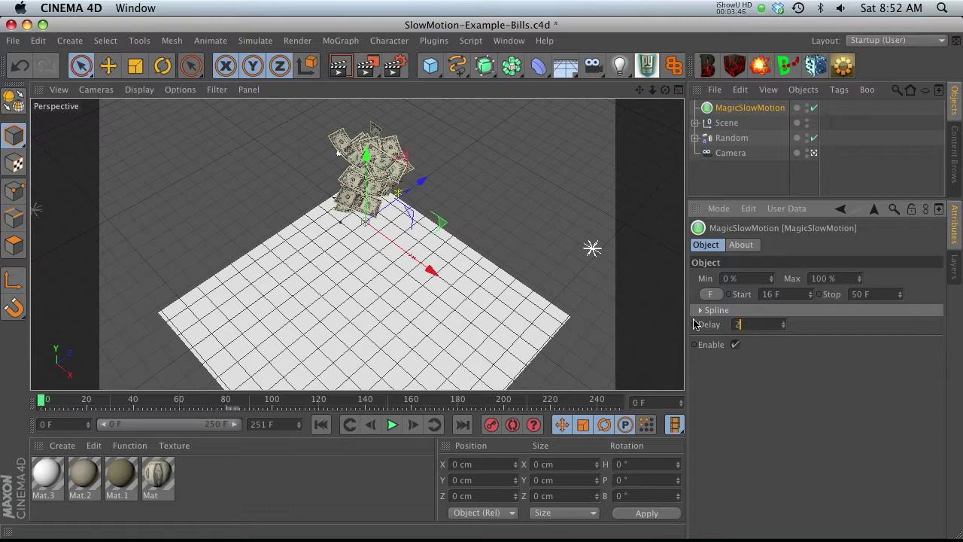
pyautogui.keyDown('ctrl'); pyautogui.click(732, 110); pyautogui.keyUp('ctrl')
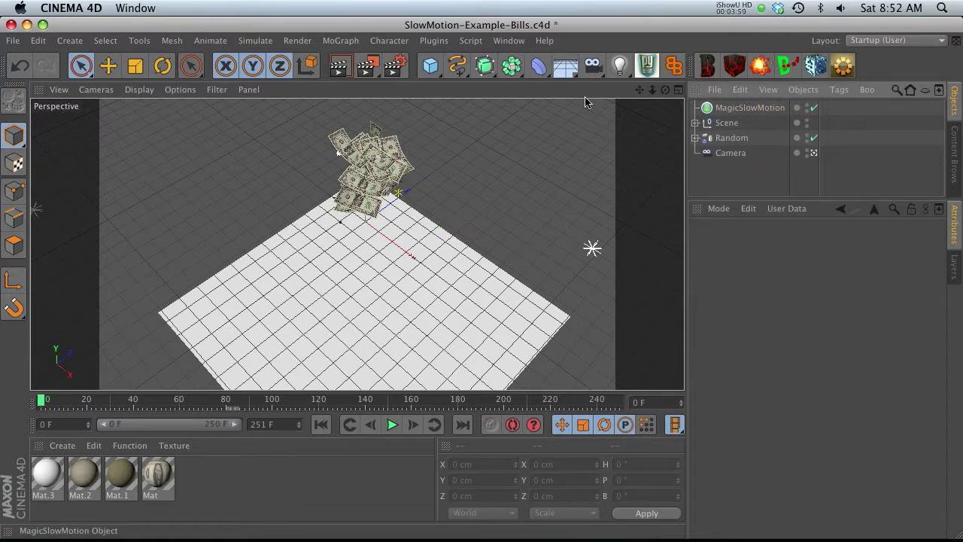
# Add a second MagicSlowMotion object with Start 70 F and Stop 90 F
pyautogui.click(433, 41)
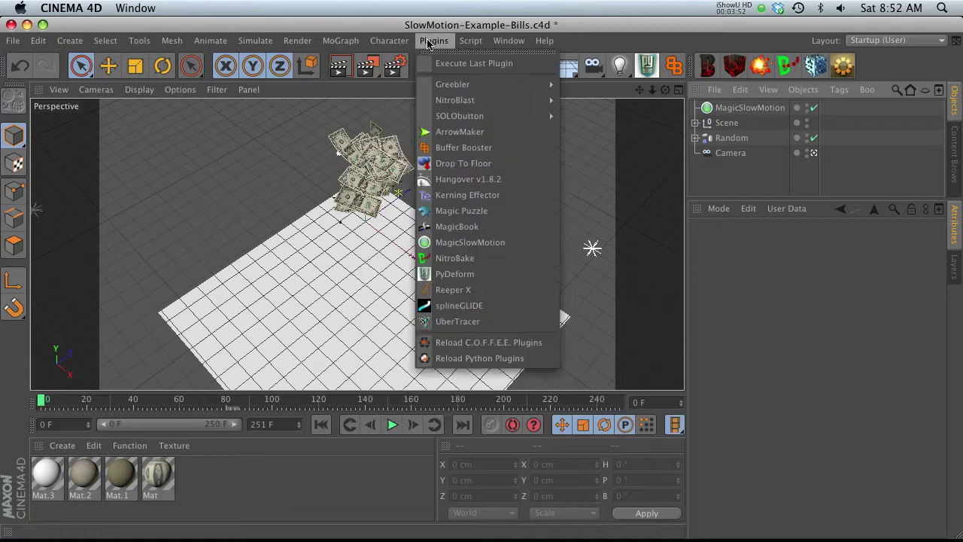
pyautogui.click(461, 242)
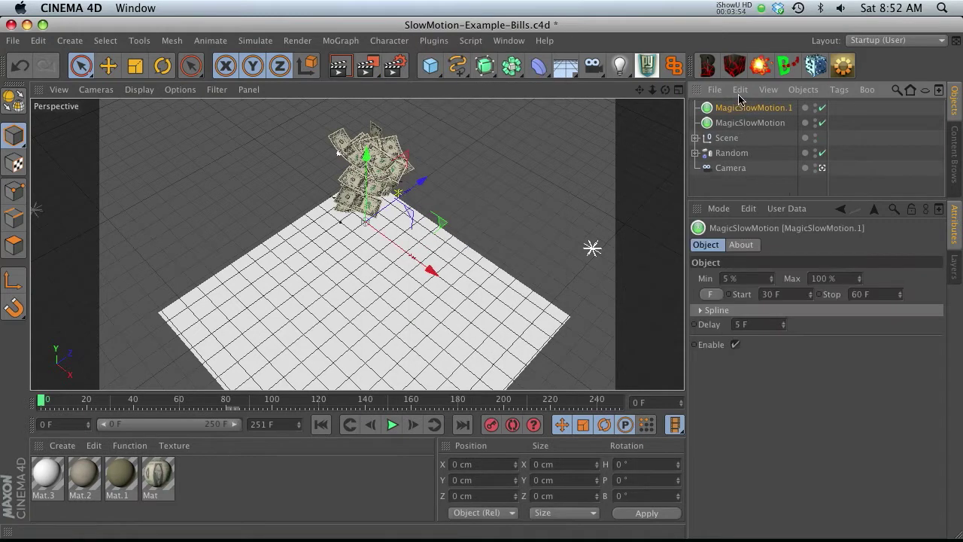
pyautogui.click(787, 294)
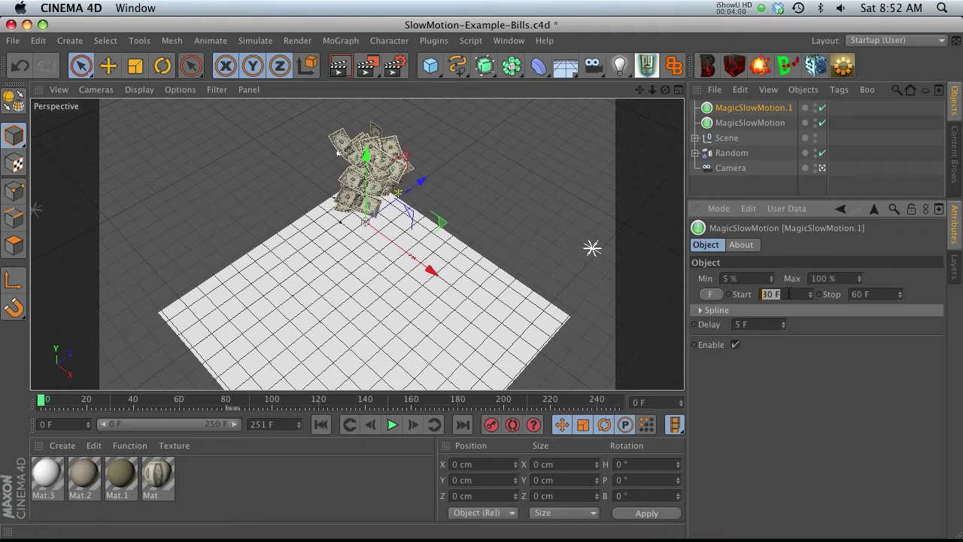
pyautogui.write('70')
pyautogui.press('Tab')
pyautogui.click(773, 296)
# Preview both slowdowns, then delete the second MagicSlowMotion object
pyautogui.click(392, 424)
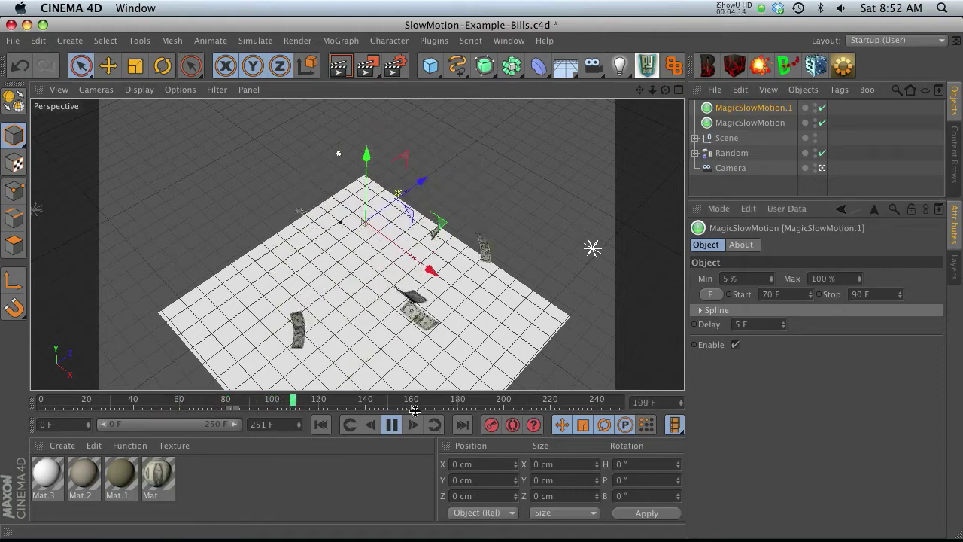
pyautogui.click(322, 425)
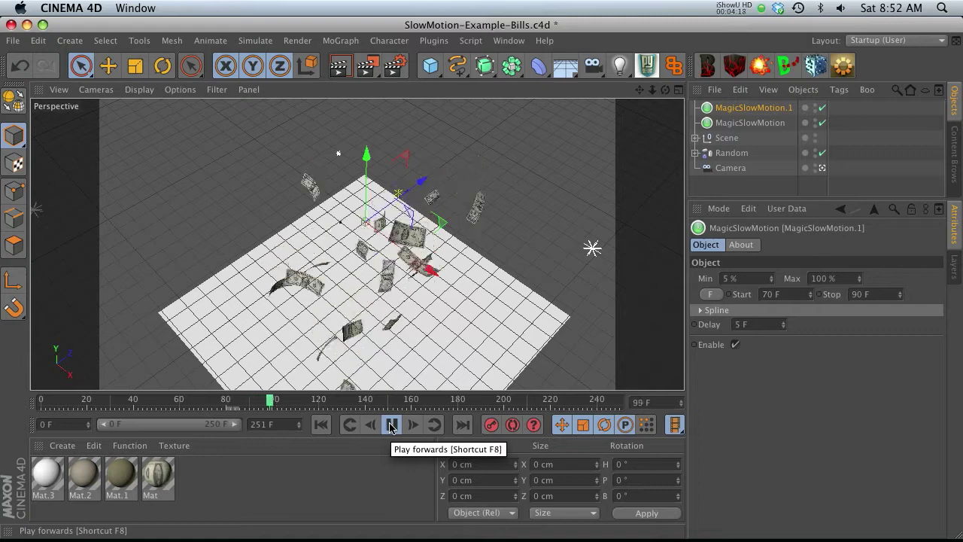
pyautogui.click(393, 426)
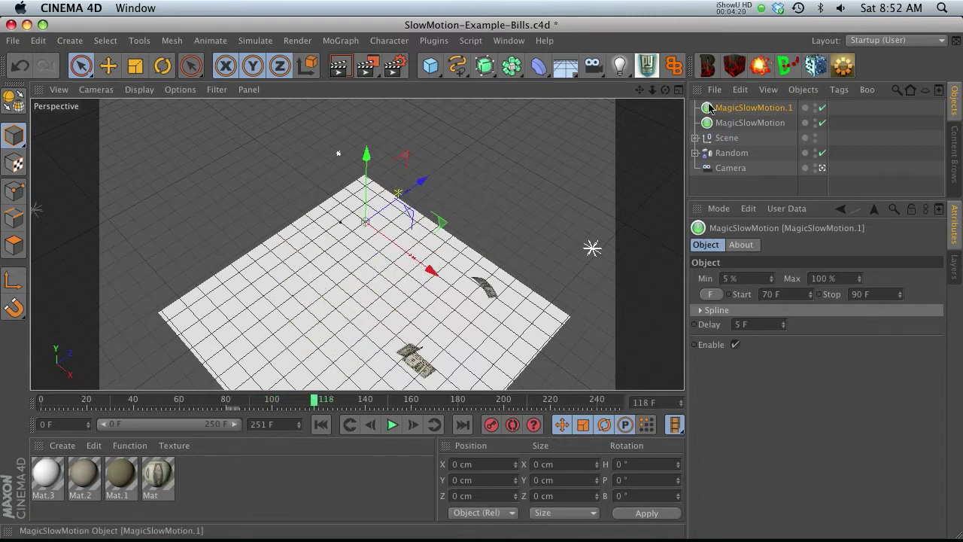
pyautogui.press('Delete')
# Delete the original MagicSlowMotion object and replay the normal-speed fall from frame 0
pyautogui.click(320, 424)
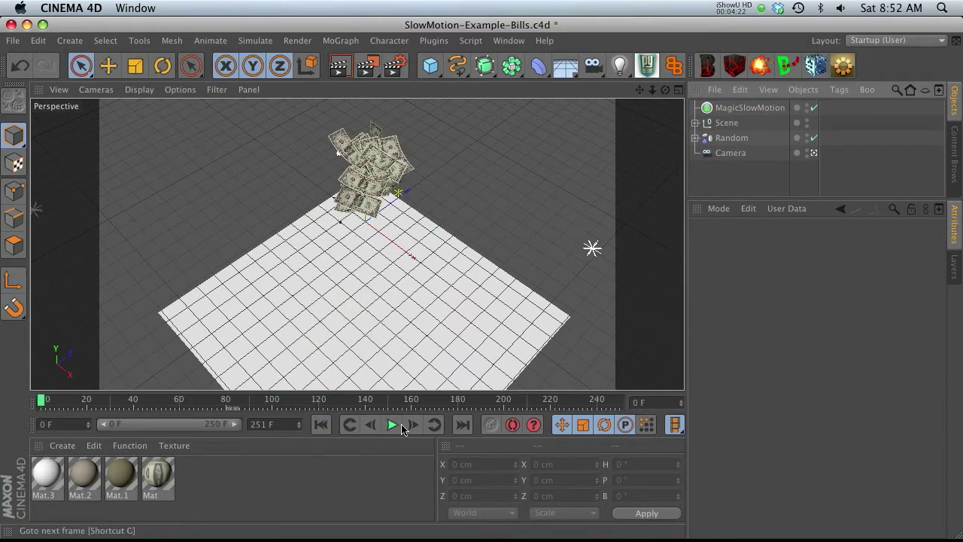
pyautogui.click(734, 109)
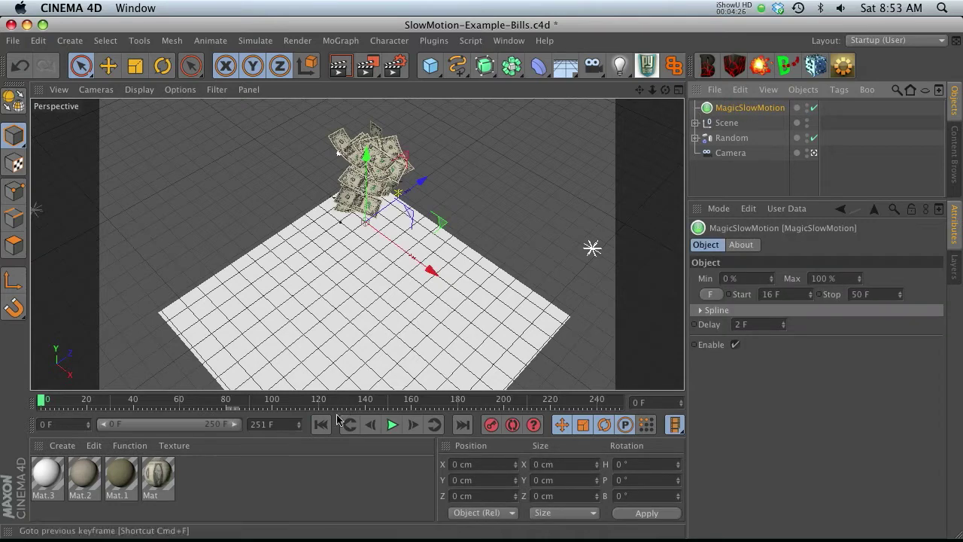
pyautogui.click(391, 425)
pyautogui.click(392, 426)
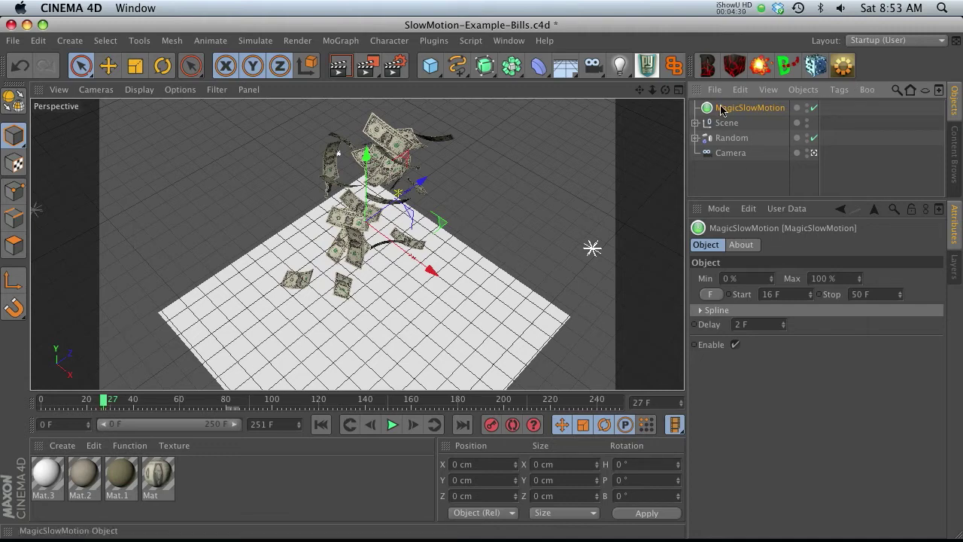
pyautogui.press('Delete')
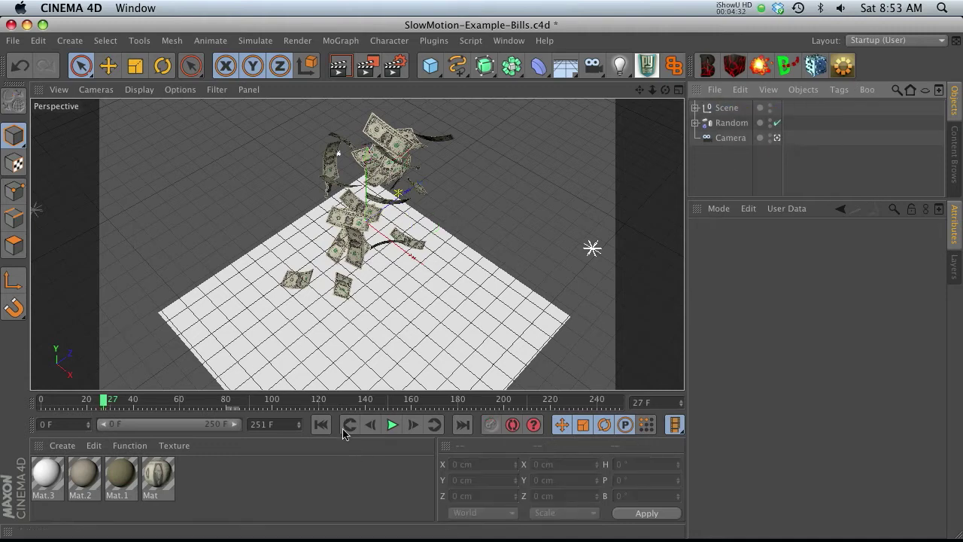
pyautogui.click(320, 425)
pyautogui.click(392, 425)
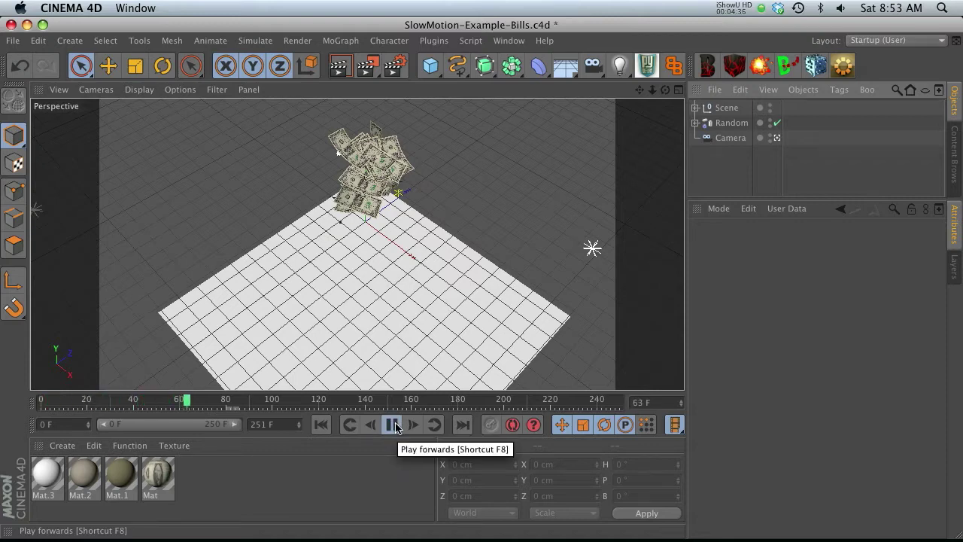
pyautogui.click(320, 424)
pyautogui.click(392, 425)
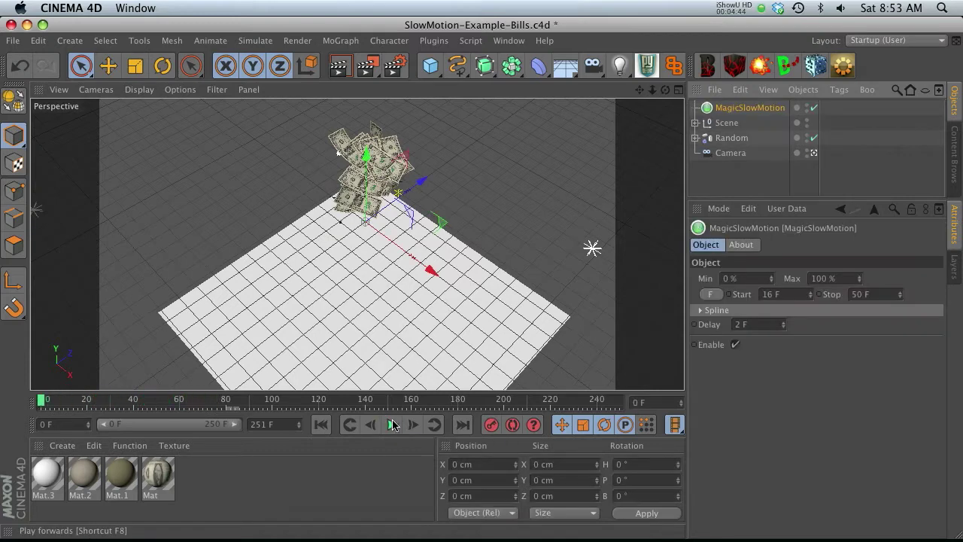
# Delete MagicSlowMotion, rerun the fall from frame 0, then undo to restore it
pyautogui.click(392, 425)
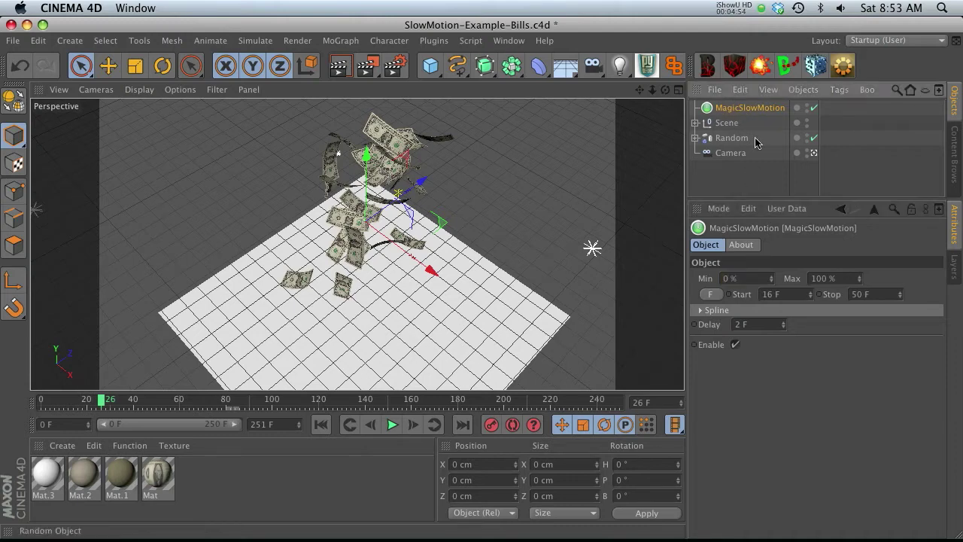
pyautogui.click(747, 278)
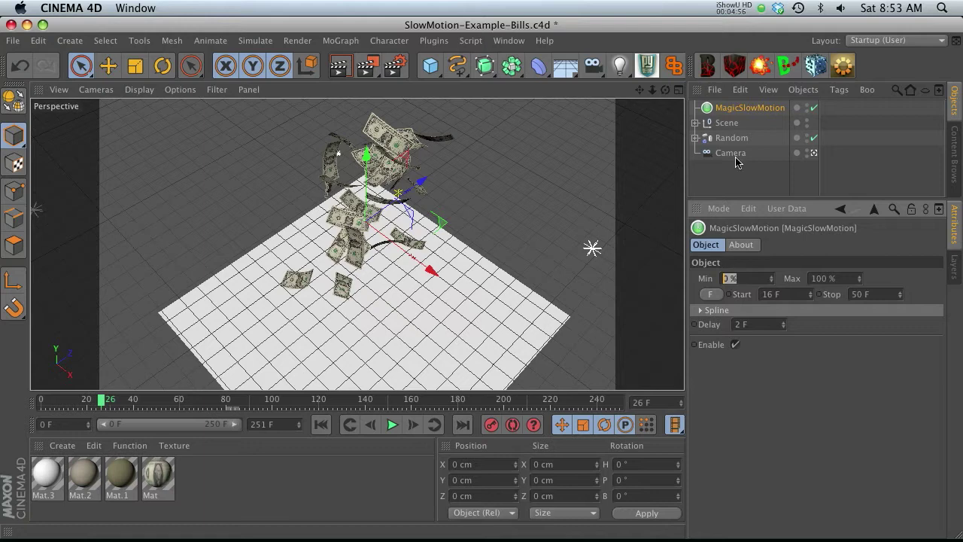
pyautogui.click(321, 424)
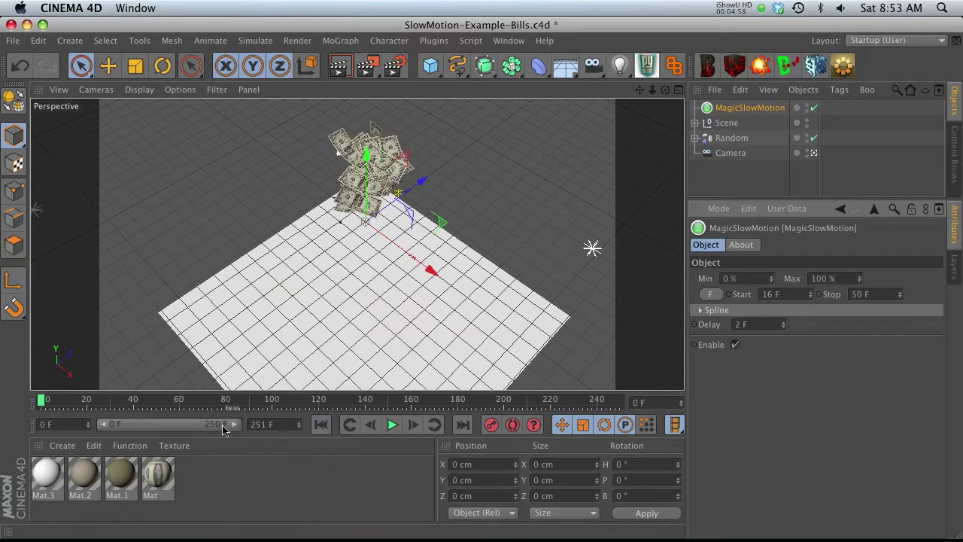
pyautogui.click(732, 109)
pyautogui.press('Delete')
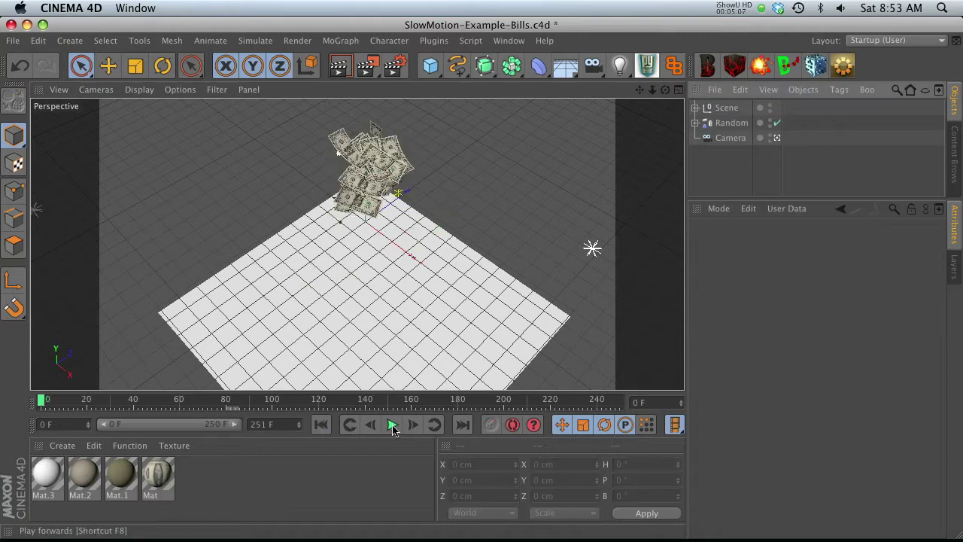
pyautogui.click(392, 425)
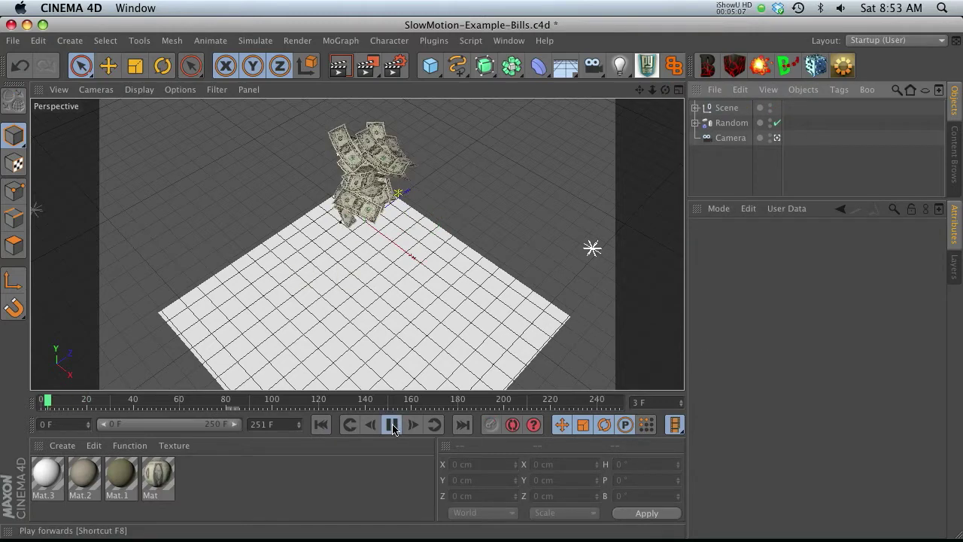
pyautogui.click(319, 426)
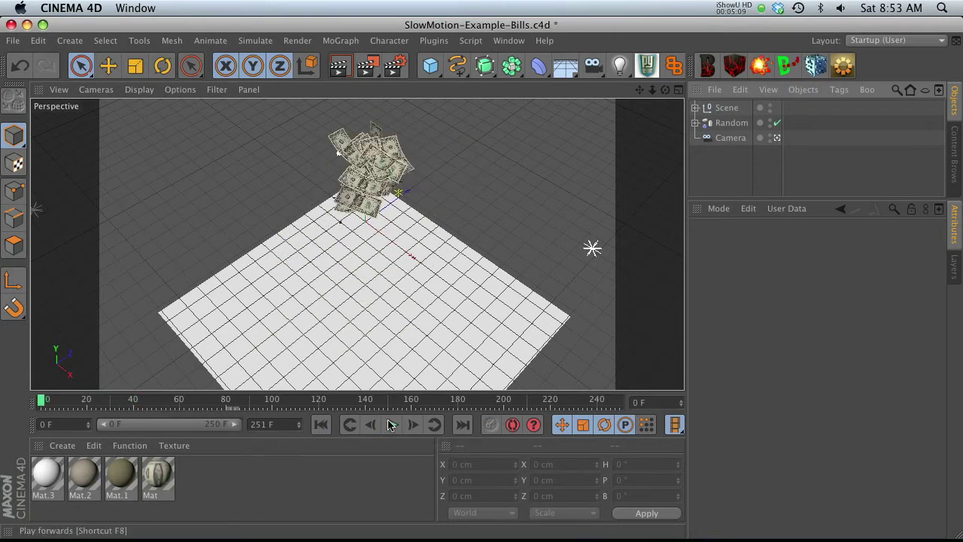
pyautogui.click(320, 425)
pyautogui.press('super+z')
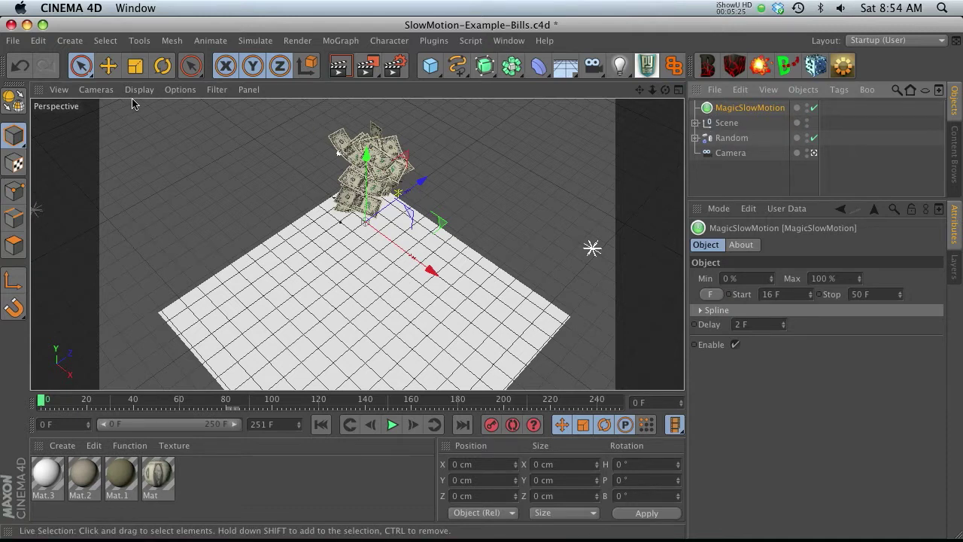
# Open the Edit menu
pyautogui.click(38, 41)
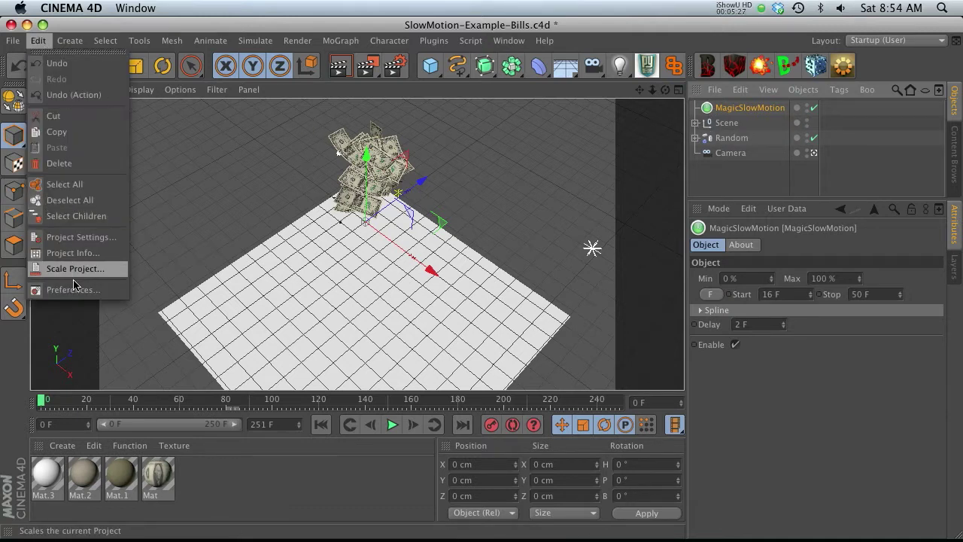
# Open Project Settings to view the Dynamics Time Scale at 100 %
pyautogui.click(79, 237)
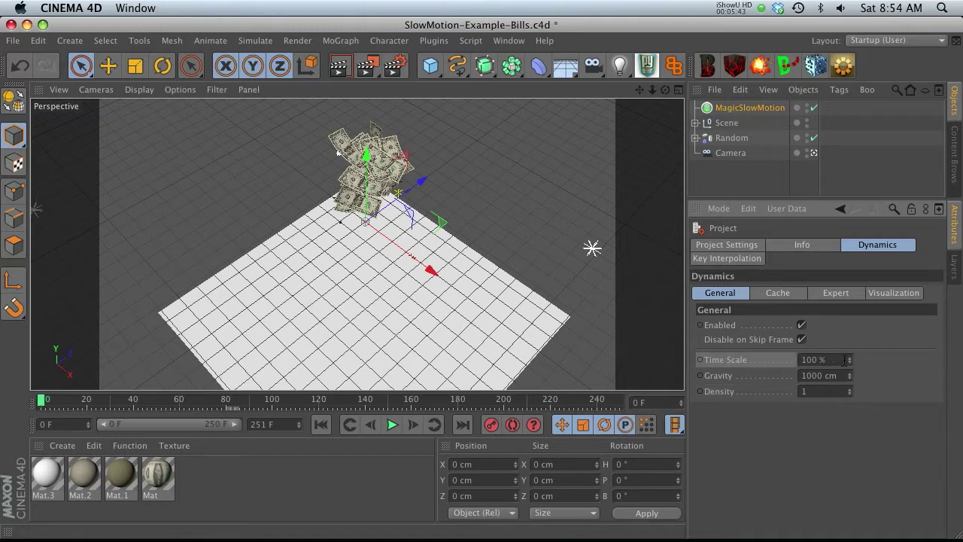
# With MagicSlowMotion selected, play to frame 121 watching the Time Scale field
pyautogui.click(706, 111)
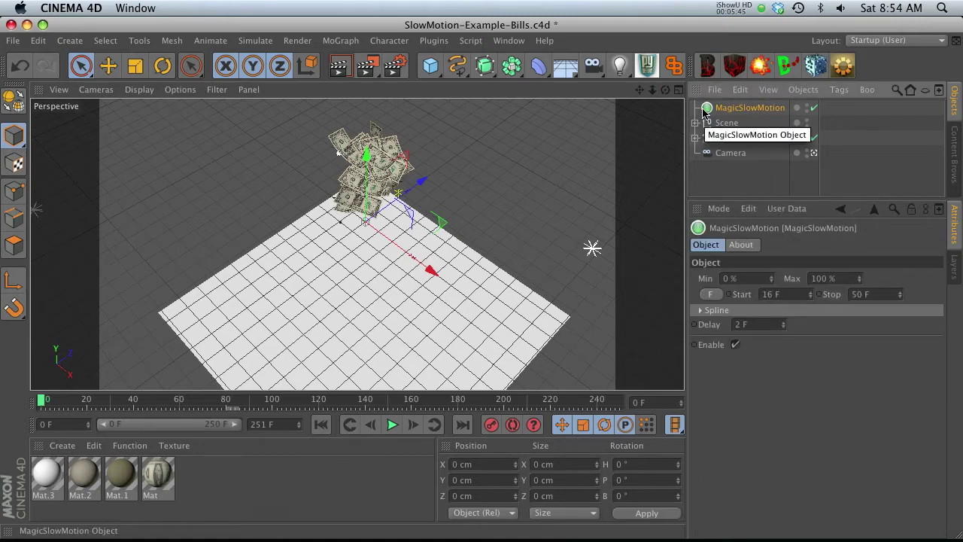
pyautogui.keyDown('ctrl'); pyautogui.click(706, 110); pyautogui.keyUp('ctrl')
pyautogui.click(705, 110)
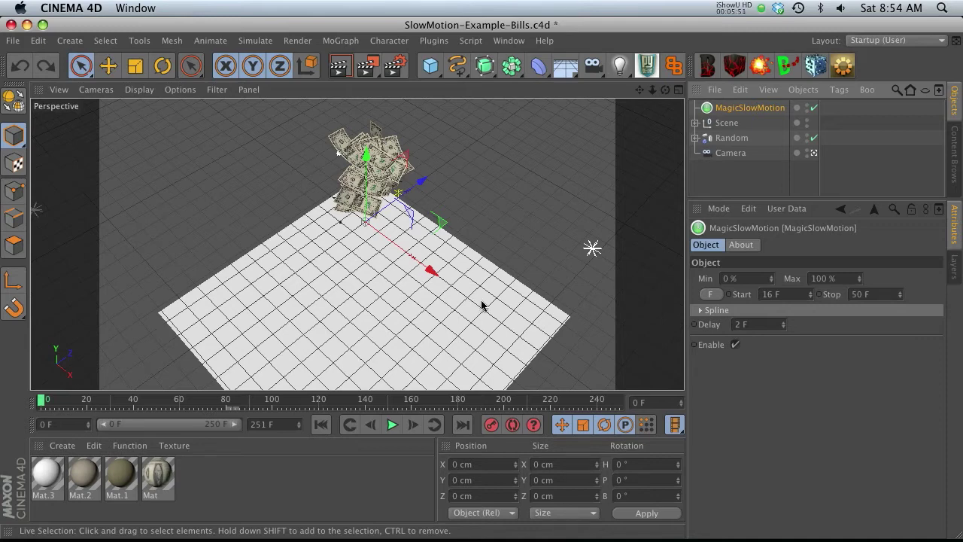
pyautogui.press('super+d')
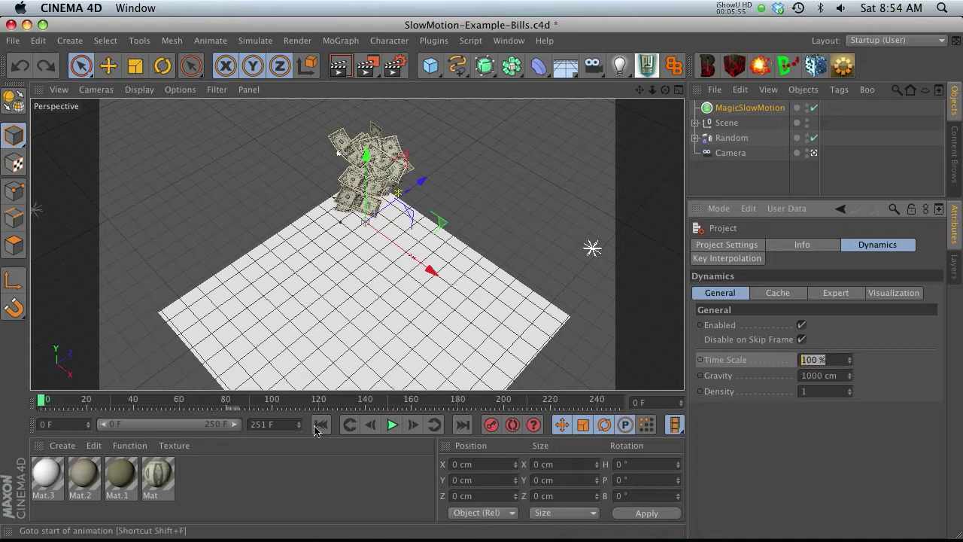
pyautogui.click(392, 424)
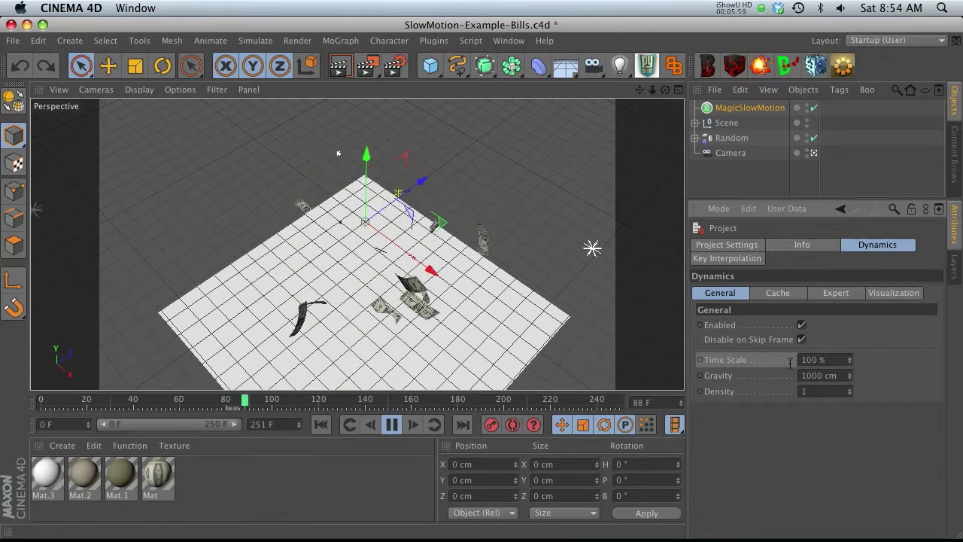
pyautogui.click(390, 424)
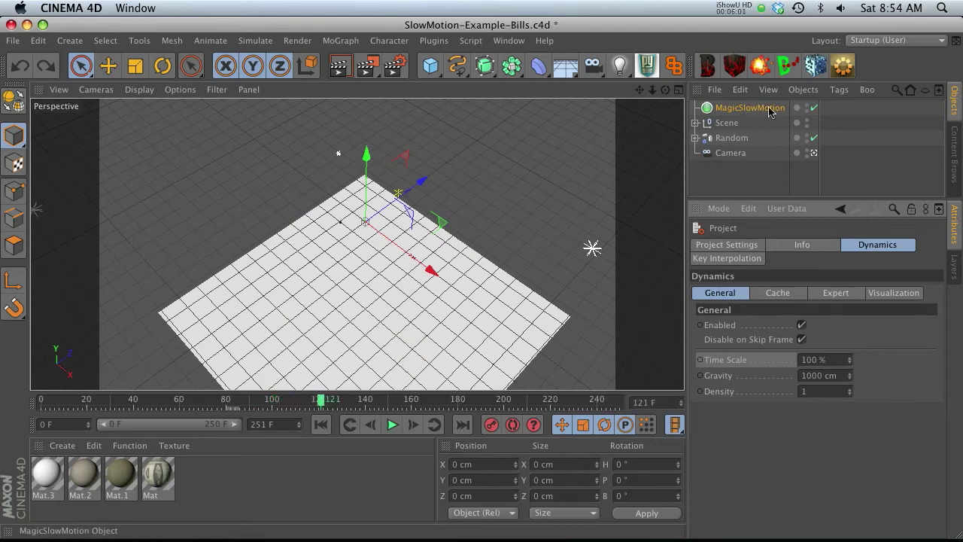
pyautogui.click(812, 360)
pyautogui.doubleClick(813, 360)
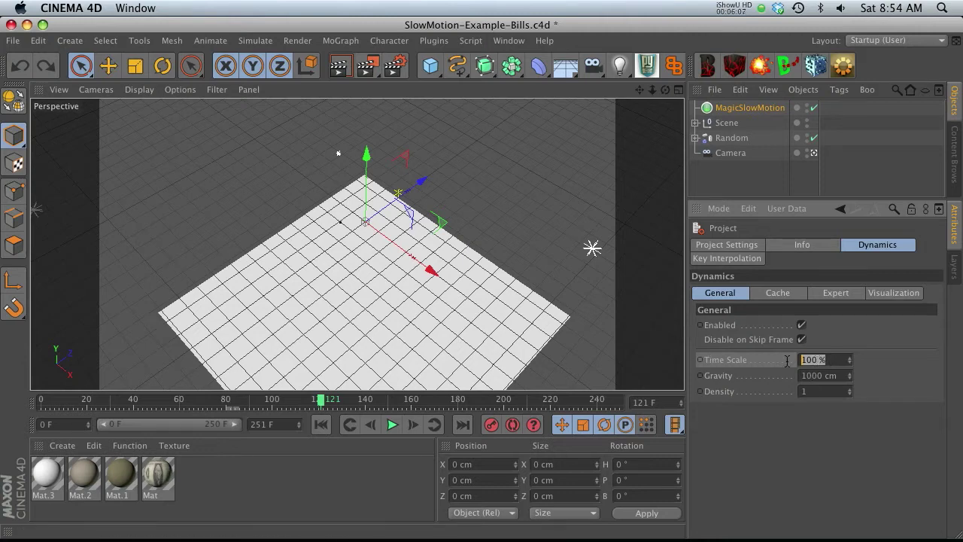
# Rewind to frame 0 and delete the MagicSlowMotion object
pyautogui.click(321, 424)
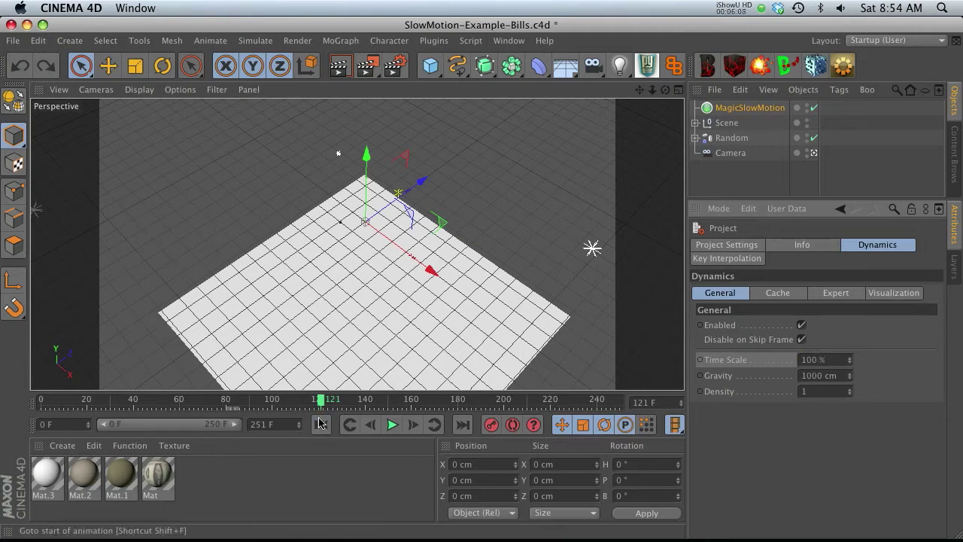
pyautogui.click(706, 109)
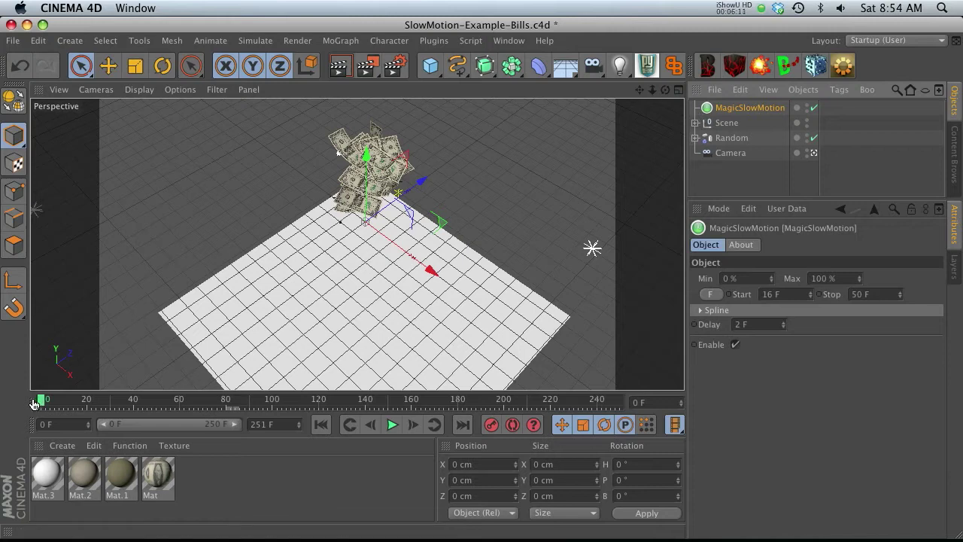
pyautogui.press('Delete')
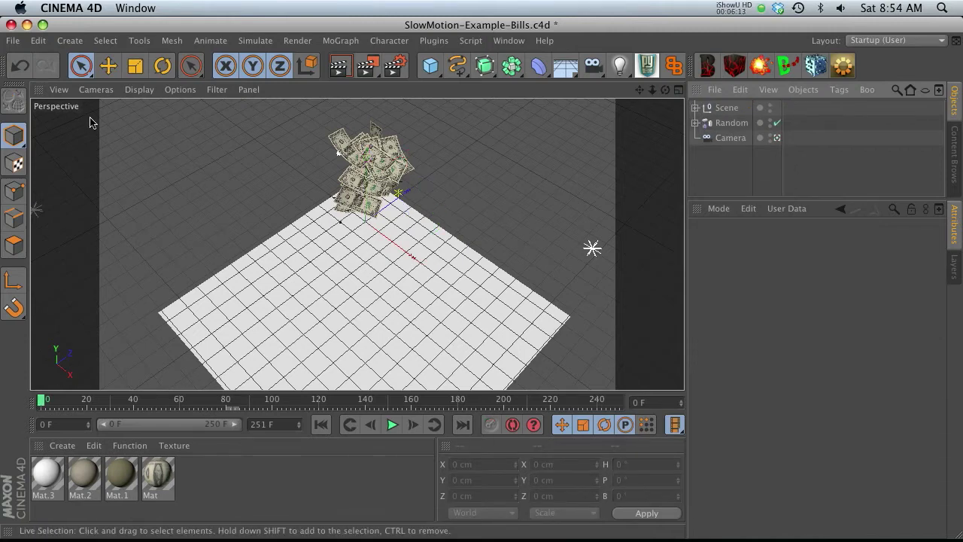
# Set the project Dynamics Time Scale to 1 % and play the simulation
pyautogui.press('super+d')
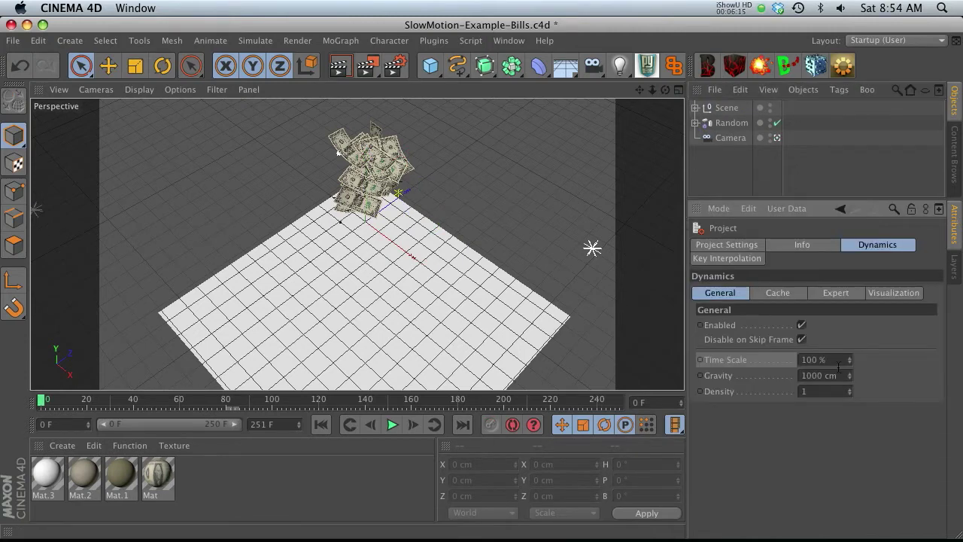
pyautogui.moveTo(839, 366); pyautogui.dragTo(754, 363)
pyautogui.write('1')
pyautogui.press('Return')
pyautogui.click(390, 426)
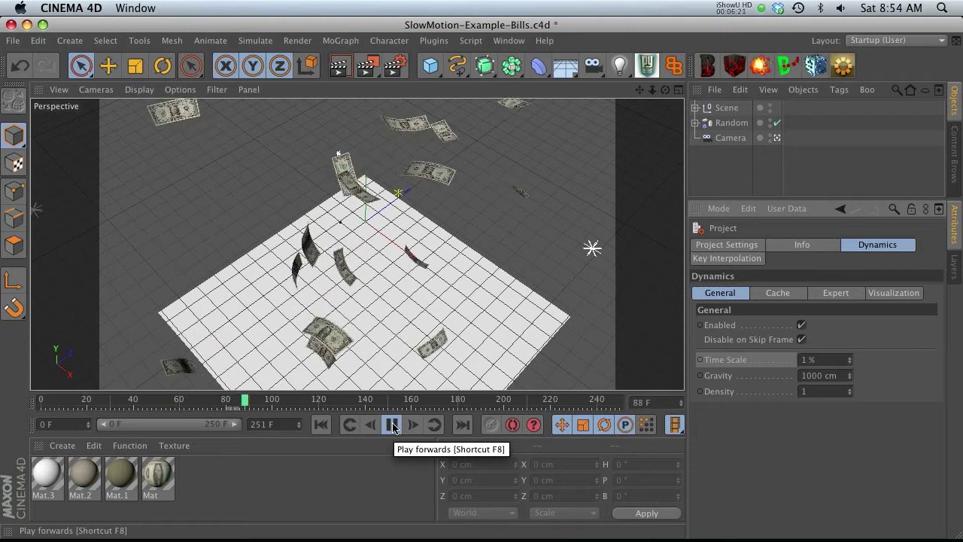
pyautogui.click(392, 425)
# Rewind to frame 0 and change the Time Scale to 200 %
pyautogui.click(320, 425)
pyautogui.doubleClick(830, 359)
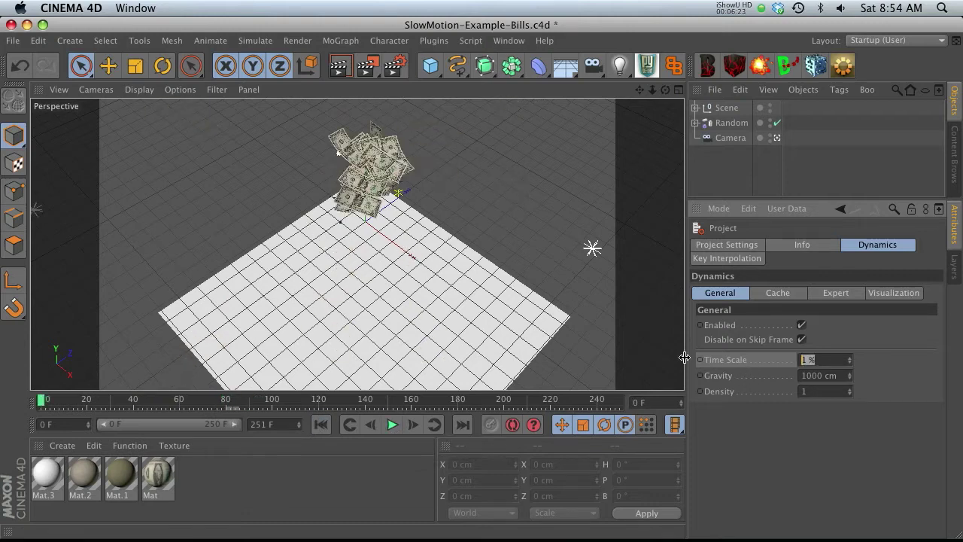
pyautogui.write('200')
pyautogui.press('Return')
# Play the simulation at 200 % Time Scale, then select MagicSlowMotion
pyautogui.click(389, 423)
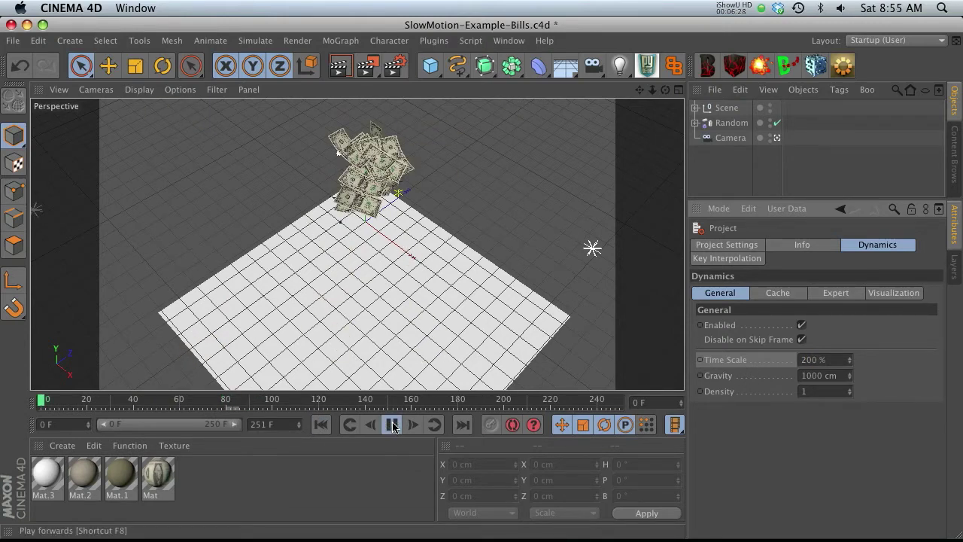
pyautogui.click(392, 425)
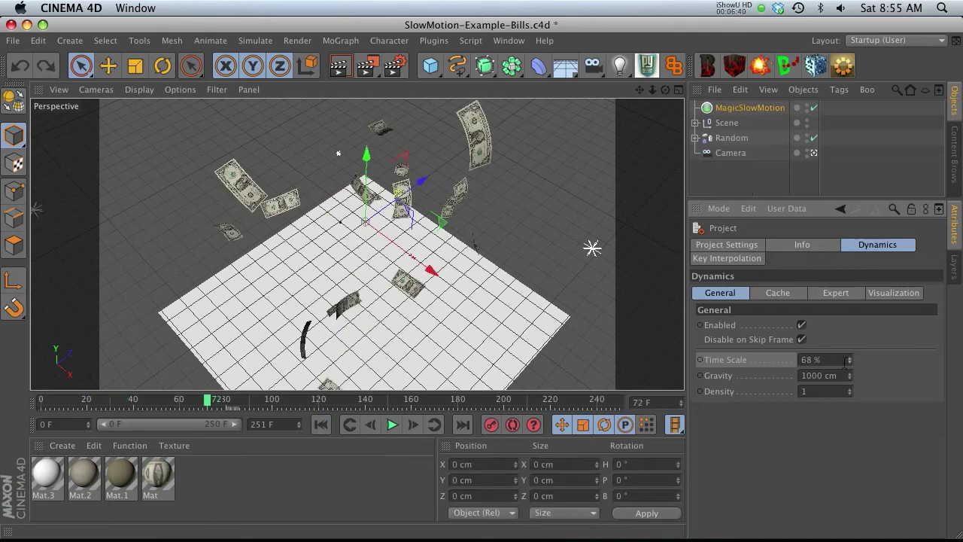
pyautogui.click(737, 108)
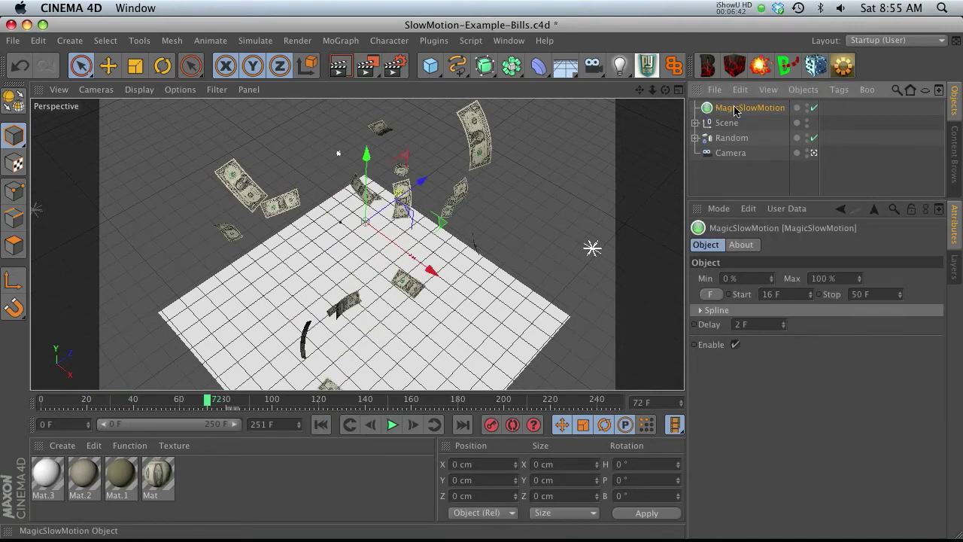
# Keyframe Time Scale at frame 72, then set 0 % and keyframe it at frame 117
pyautogui.hotkey('ctrl', 'd')
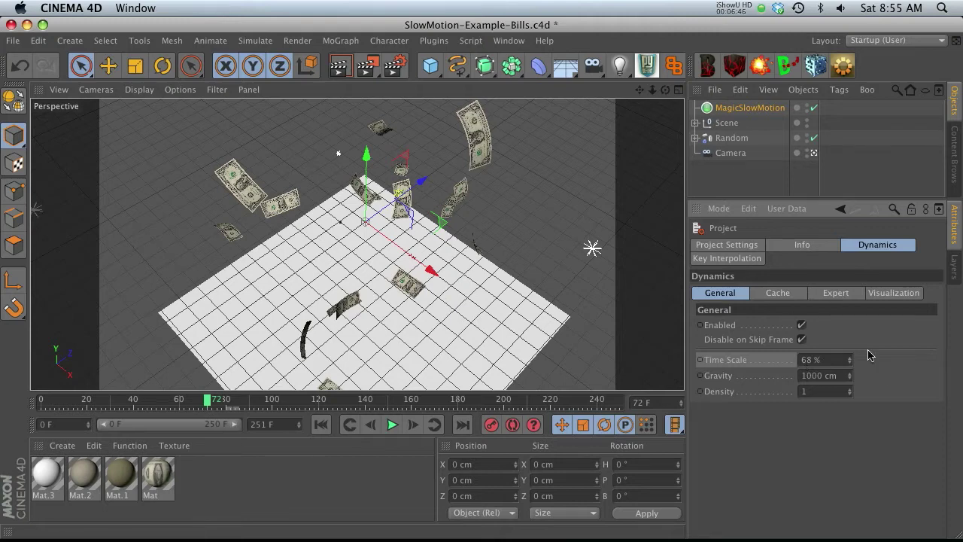
pyautogui.click(700, 362)
pyautogui.moveTo(213, 405); pyautogui.dragTo(515, 401)
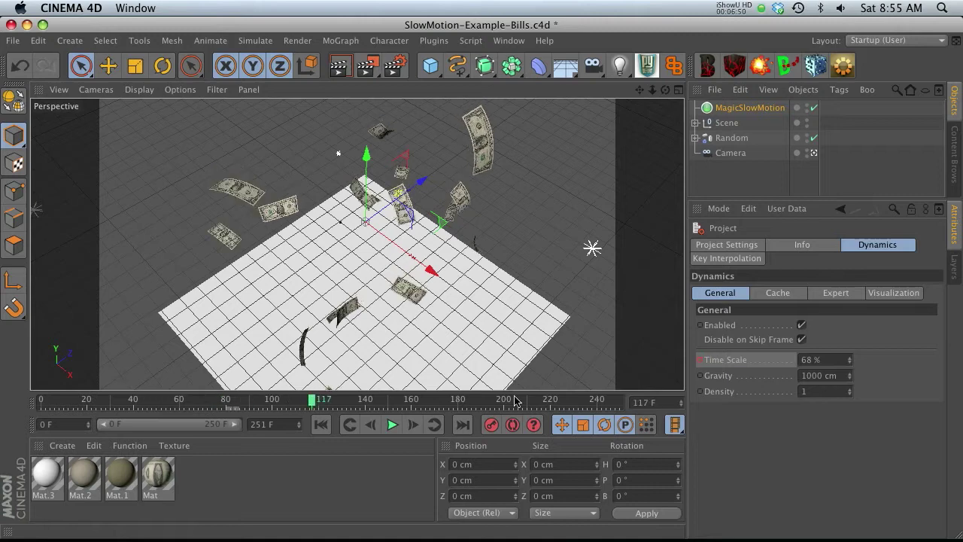
pyautogui.doubleClick(819, 360)
pyautogui.write('0')
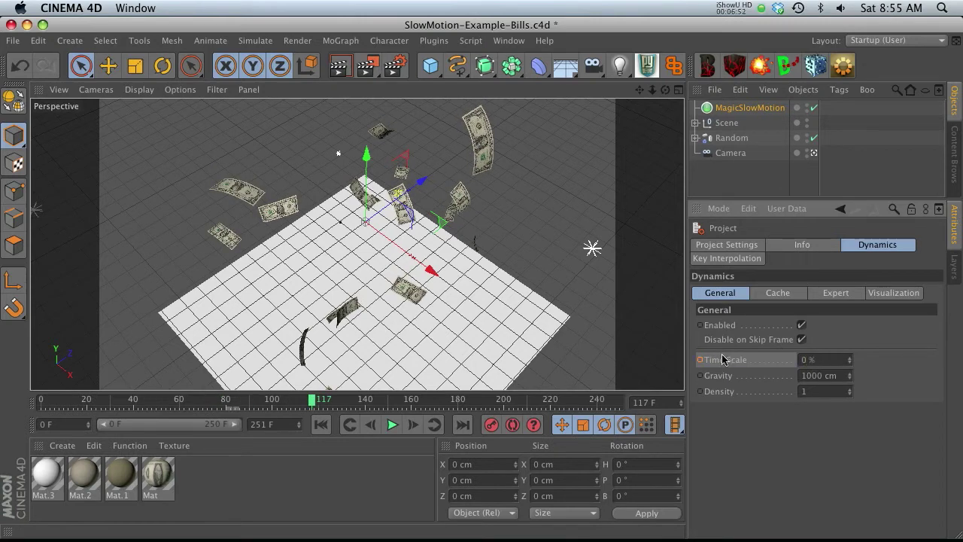
pyautogui.click(701, 361)
# Inspect MagicSlowMotion's Start value of 16 F, leaving it unchanged
pyautogui.click(742, 108)
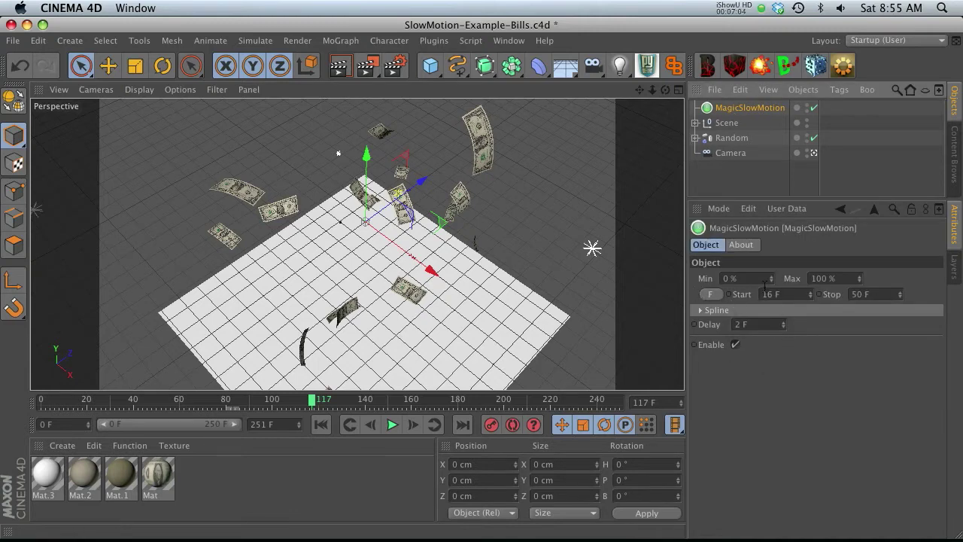
pyautogui.click(788, 297)
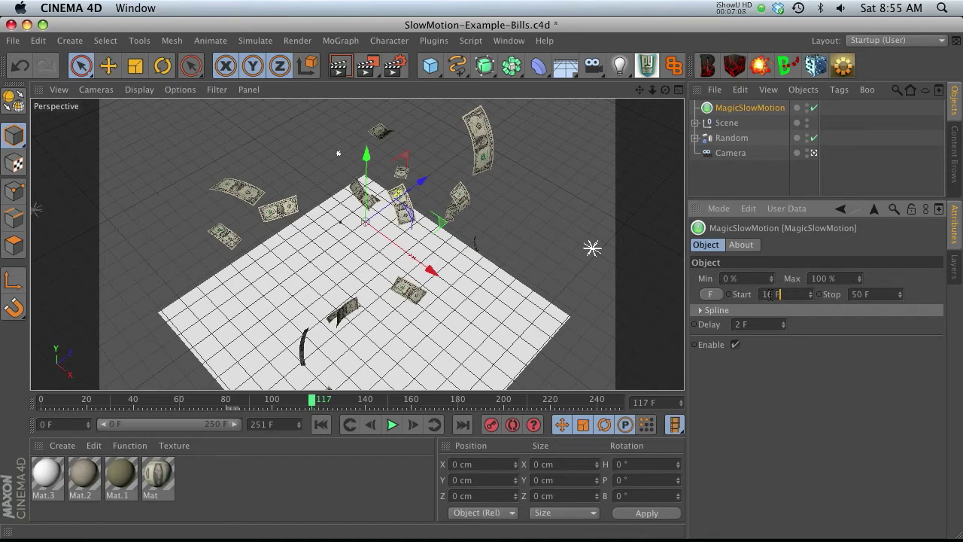
pyautogui.doubleClick(790, 295)
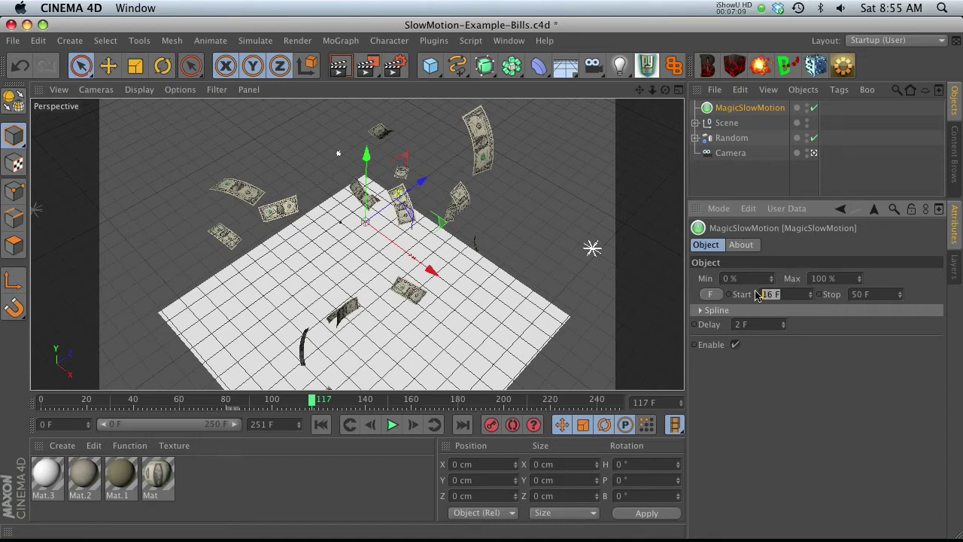
pyautogui.click(822, 334)
pyautogui.click(730, 111)
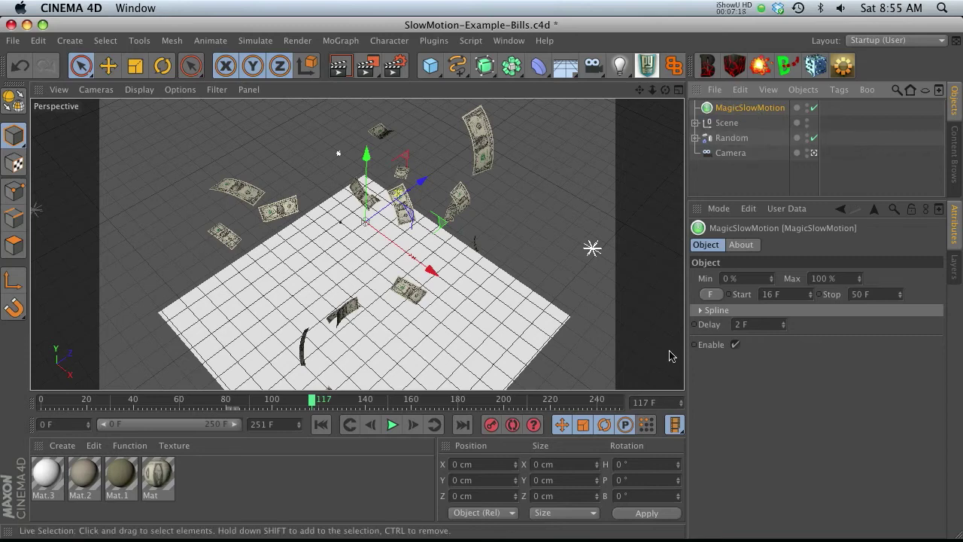
# Deselect MagicSlowMotion by clicking empty space in the Object Manager
pyautogui.click(747, 179)
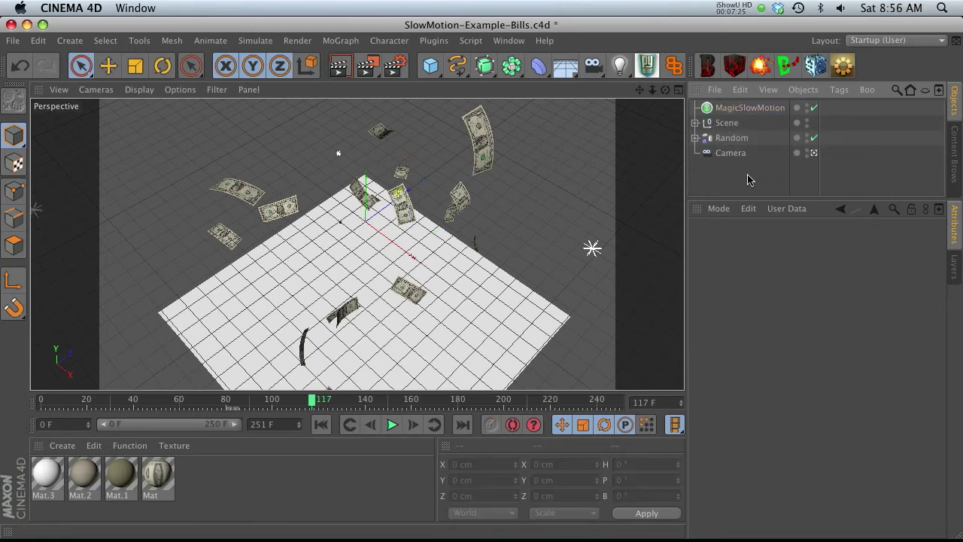